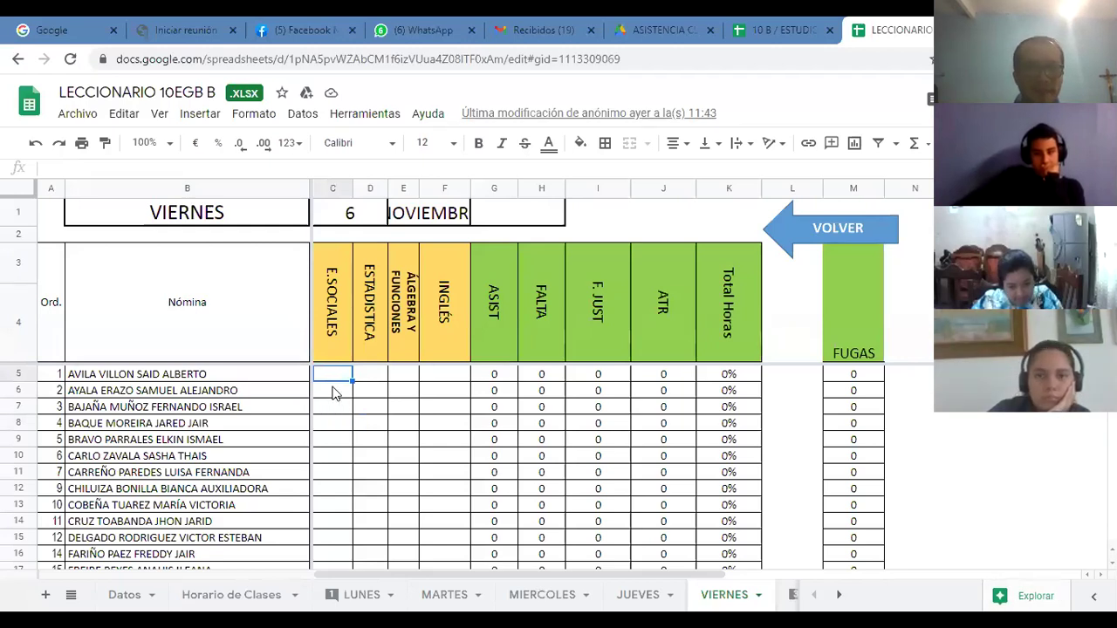
Enter the E.SOCIALES attendance marks on the VIERNES sheet as F in C5, A in C6 and A in C7.
type("F")
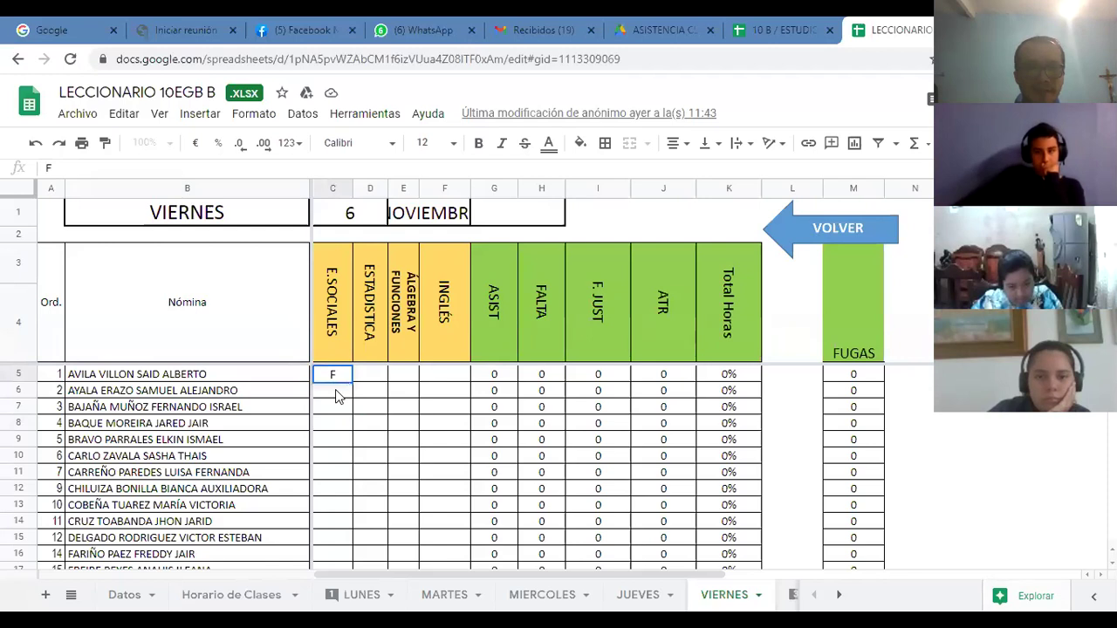
left_click(339, 398)
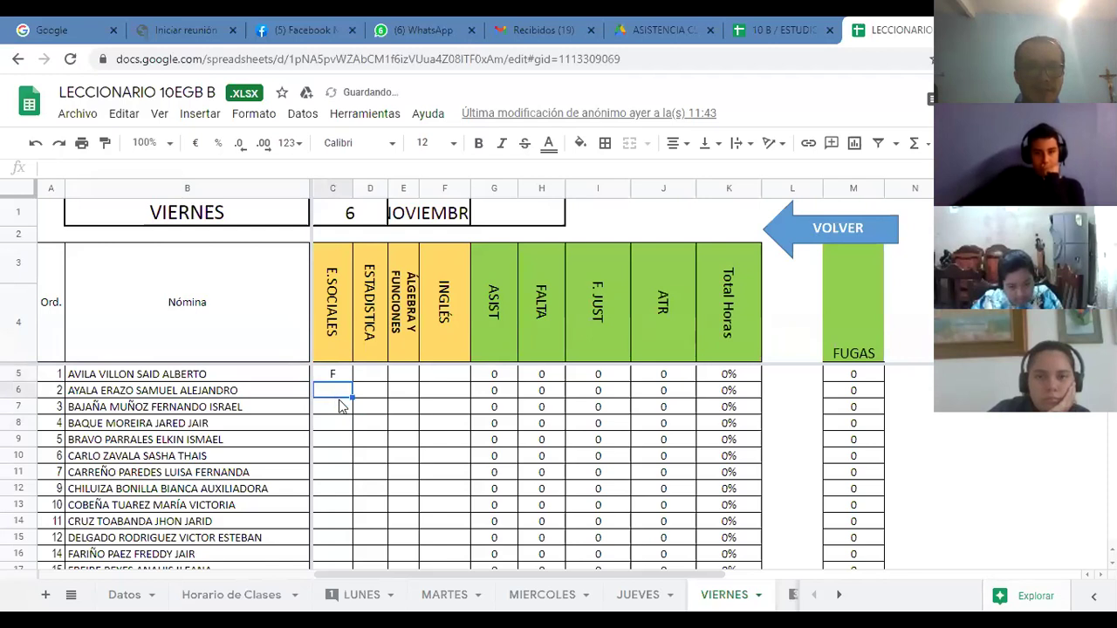
type("A")
left_click(341, 410)
type("A")
left_click(346, 427)
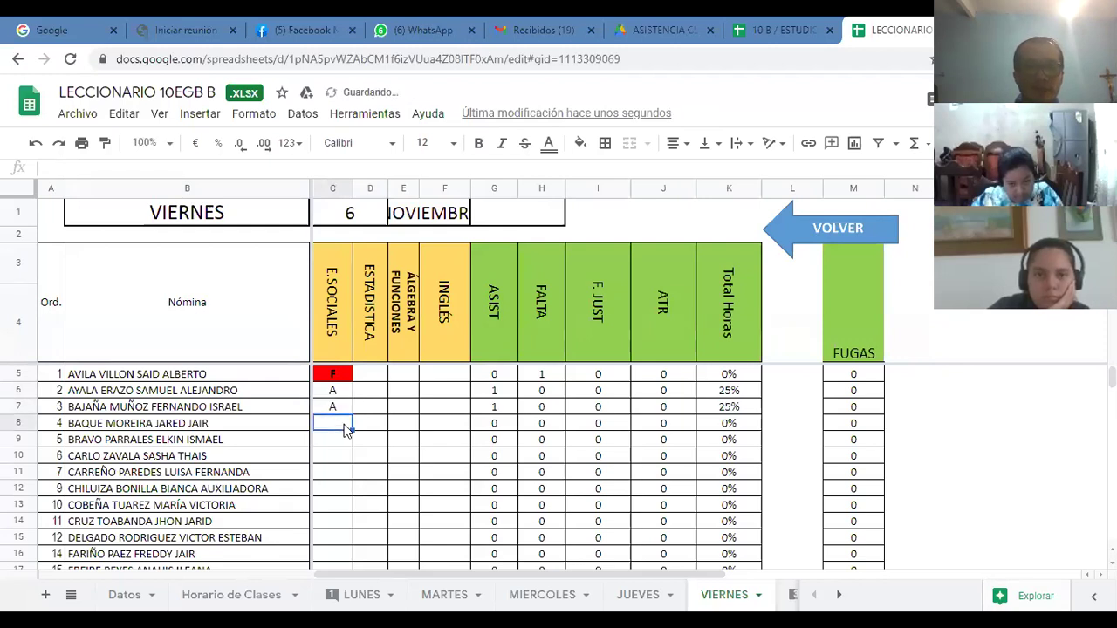
Change the E.SOCIALES mark in C7 to F.
left_click(340, 410)
type("F")
left_click(340, 426)
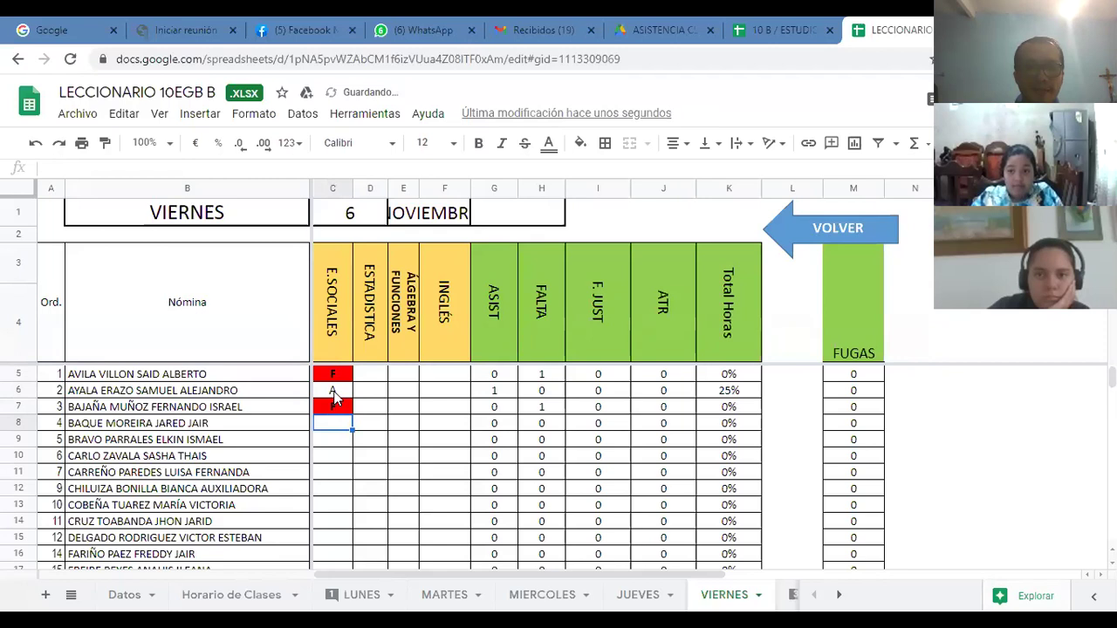
left_click(336, 405)
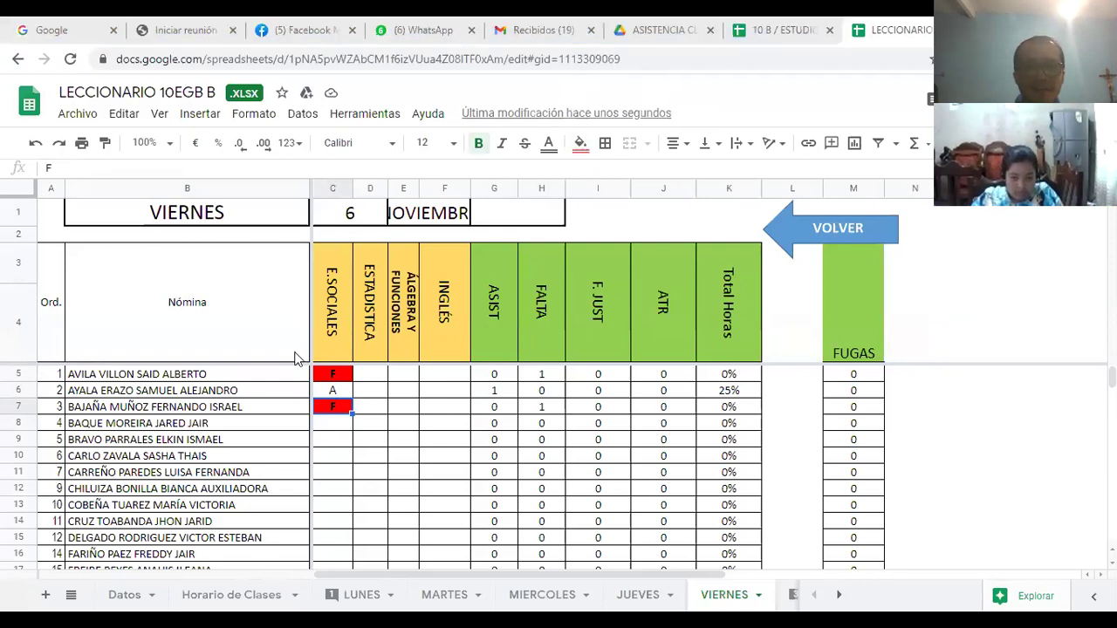
Correct the E.SOCIALES marks in C5 and C7 to A.
left_click(340, 376)
type("A")
left_click(340, 414)
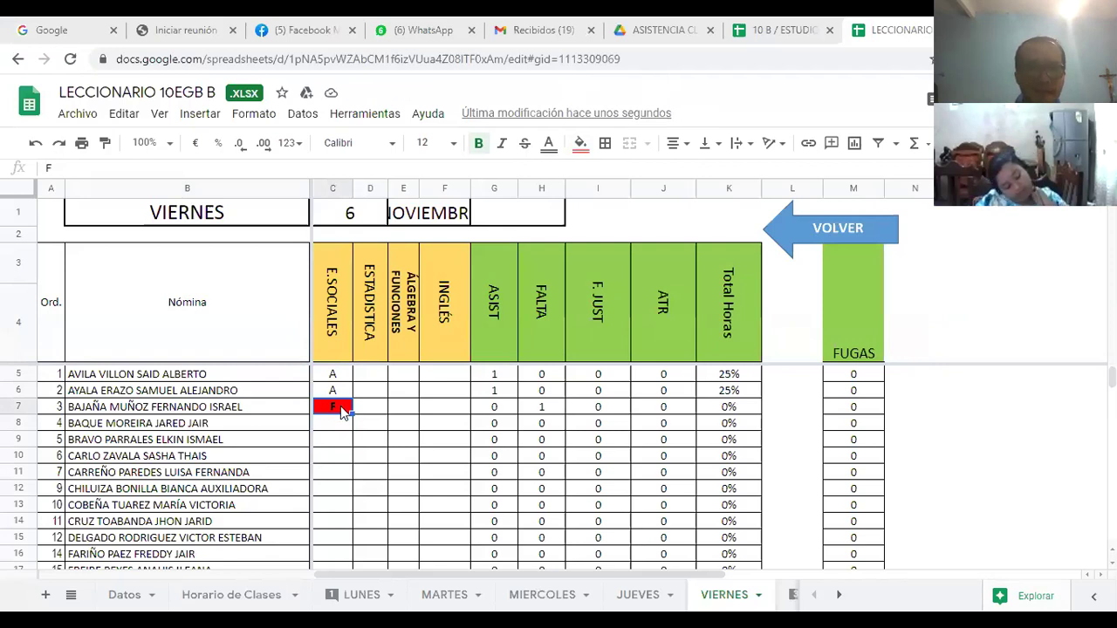
type("A")
left_click(342, 427)
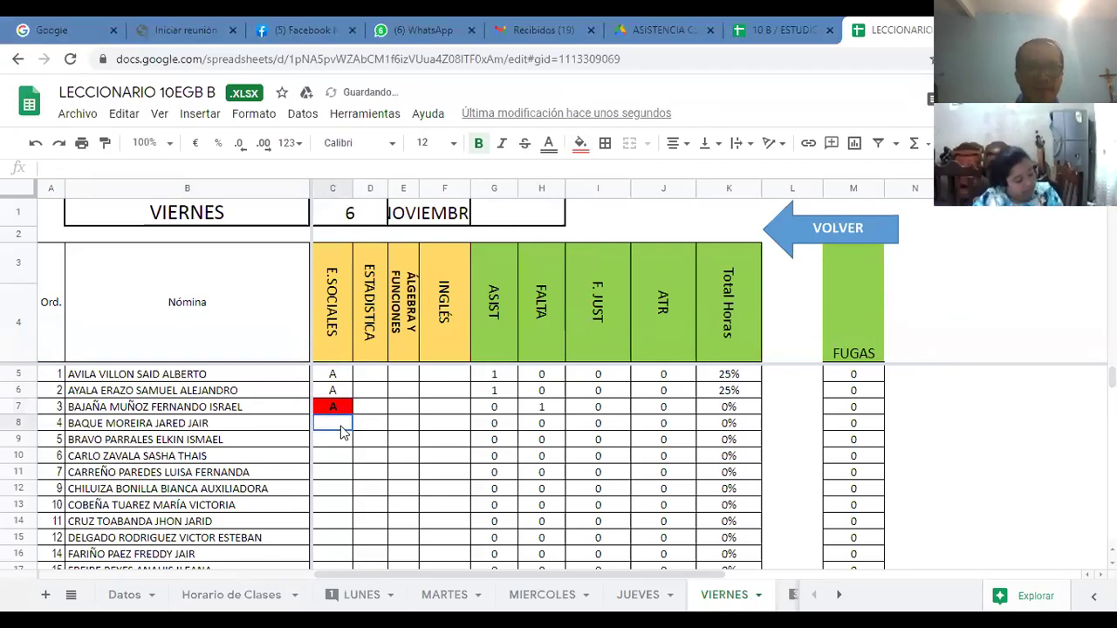
Mark the student in row 8 as A and the student in row 9 as F under E.SOCIALES.
type("A")
key("Return")
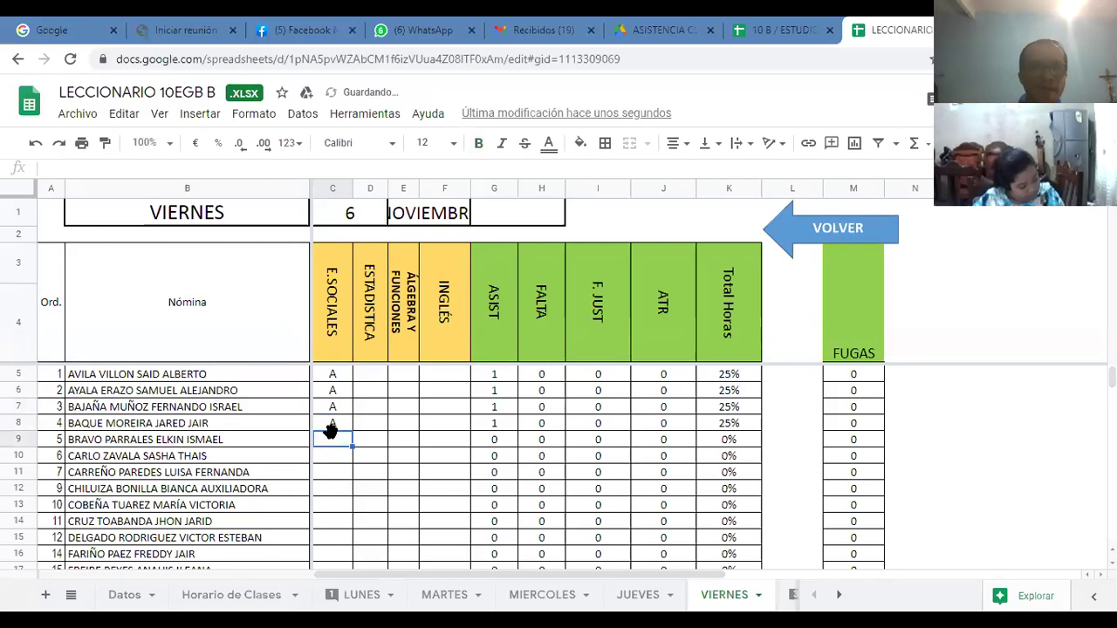
type("A")
left_click(331, 460)
left_click(336, 439)
type("F")
key("Return")
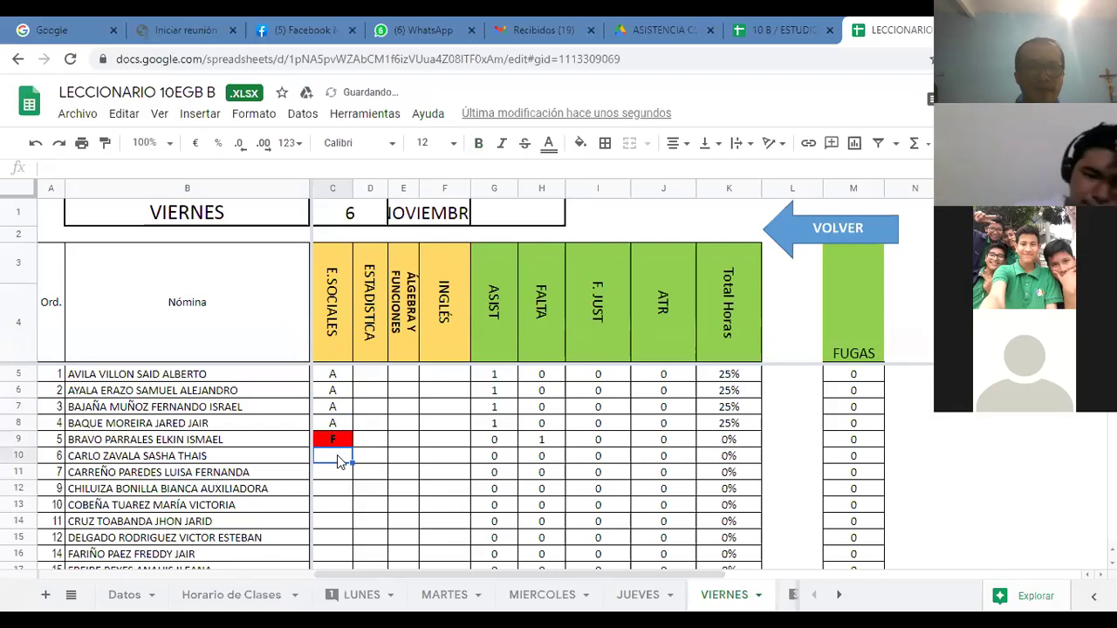
Enter A for E.SOCIALES in C10 and C11, and correct the mark in C9 to A.
type("A")
left_click(340, 478)
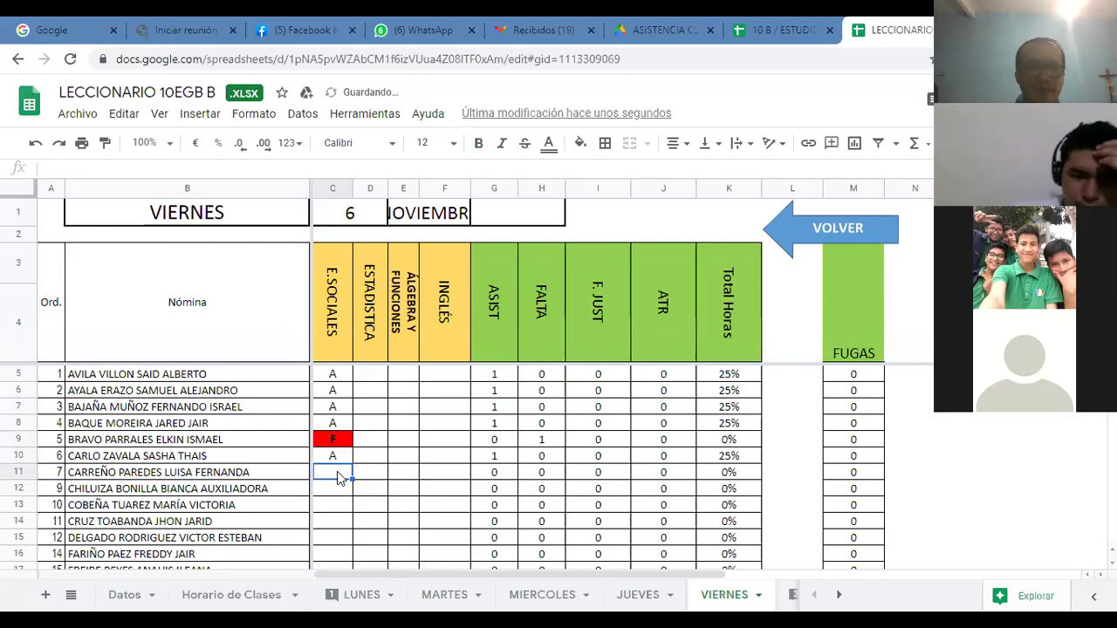
type("A")
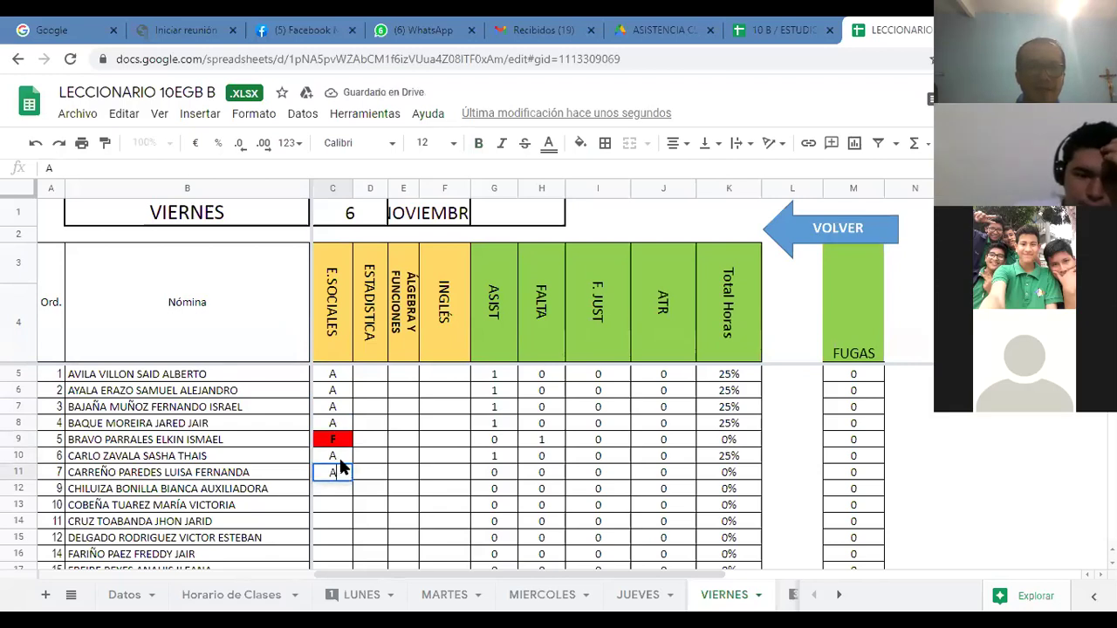
left_click(340, 441)
type("A")
key("Return")
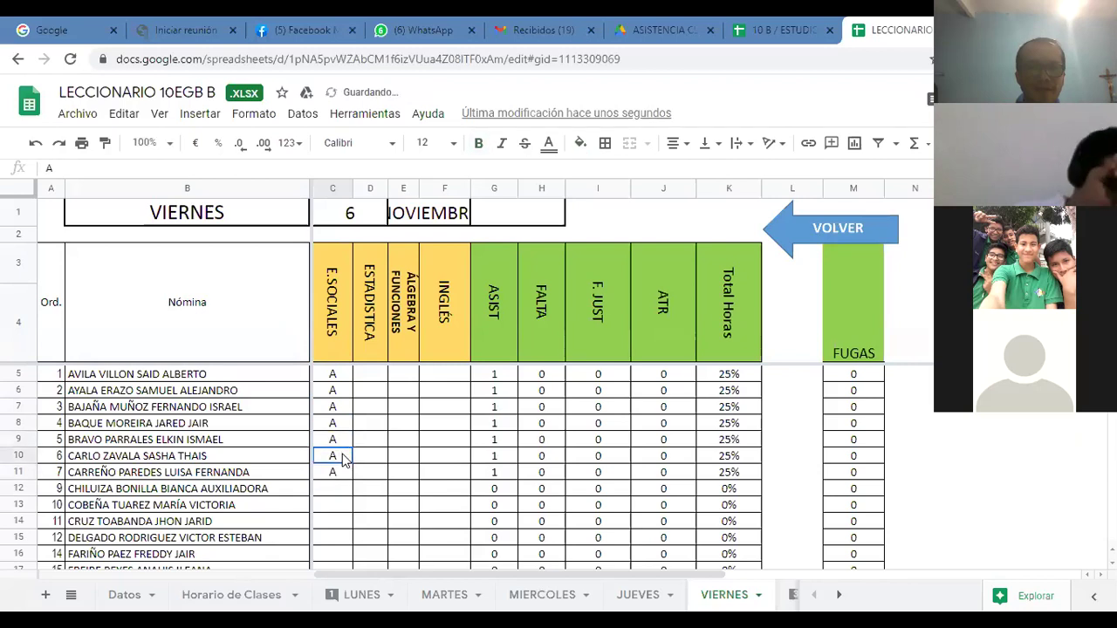
Mark the students in rows 12 and 13 as A under E.SOCIALES.
left_click(341, 471)
left_click(340, 487)
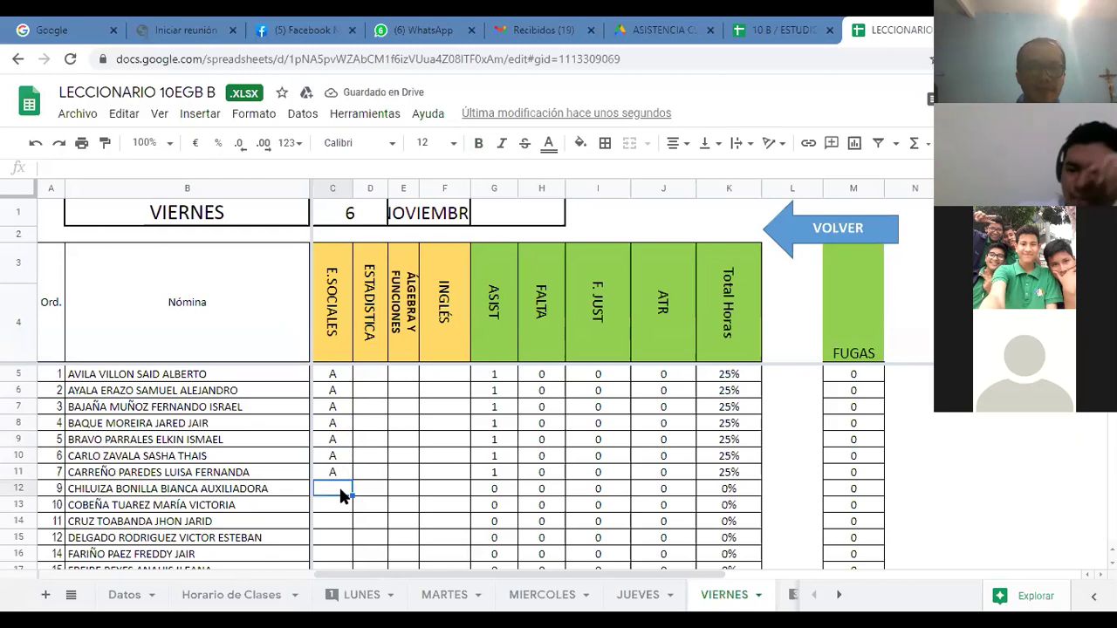
type("A")
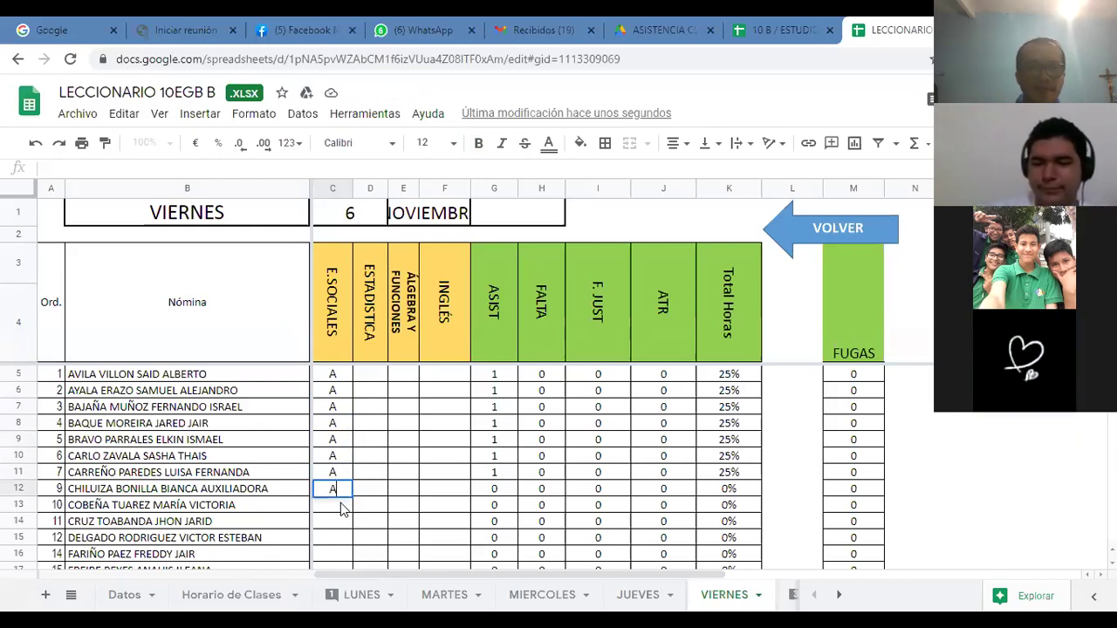
left_click(345, 509)
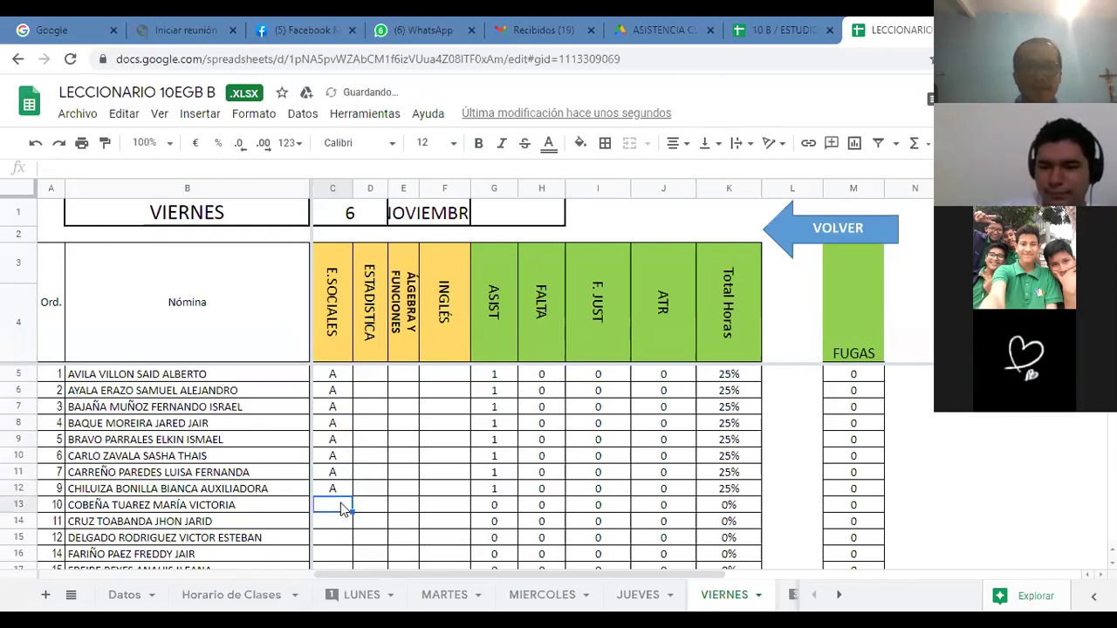
type("A")
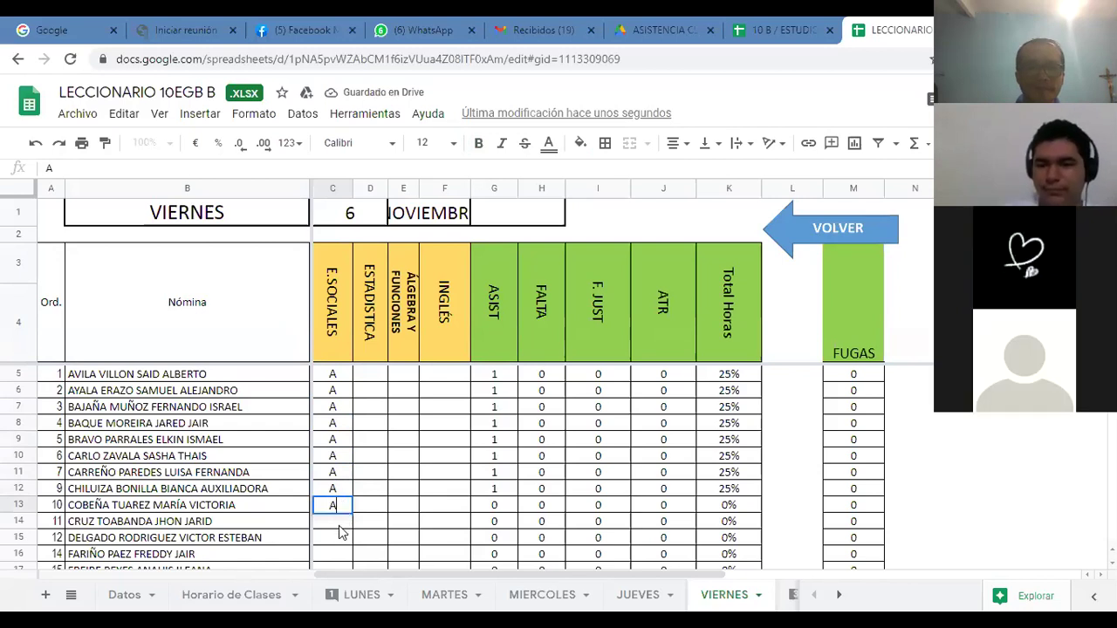
left_click(340, 527)
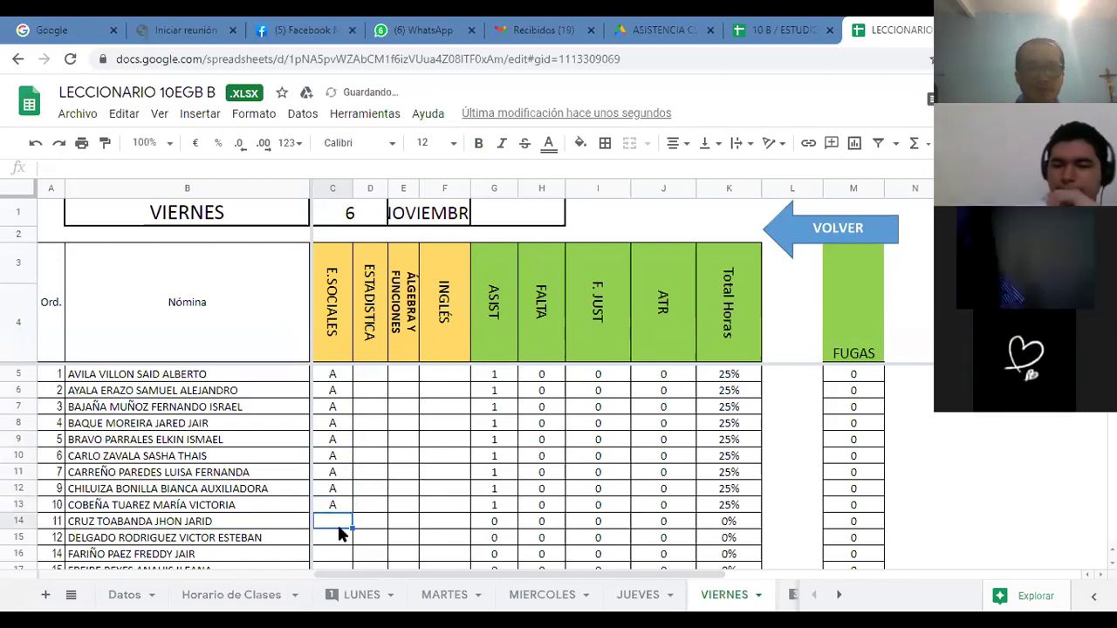
Enter A for E.SOCIALES in C15 and replace the F entered in C14 with A.
type("F")
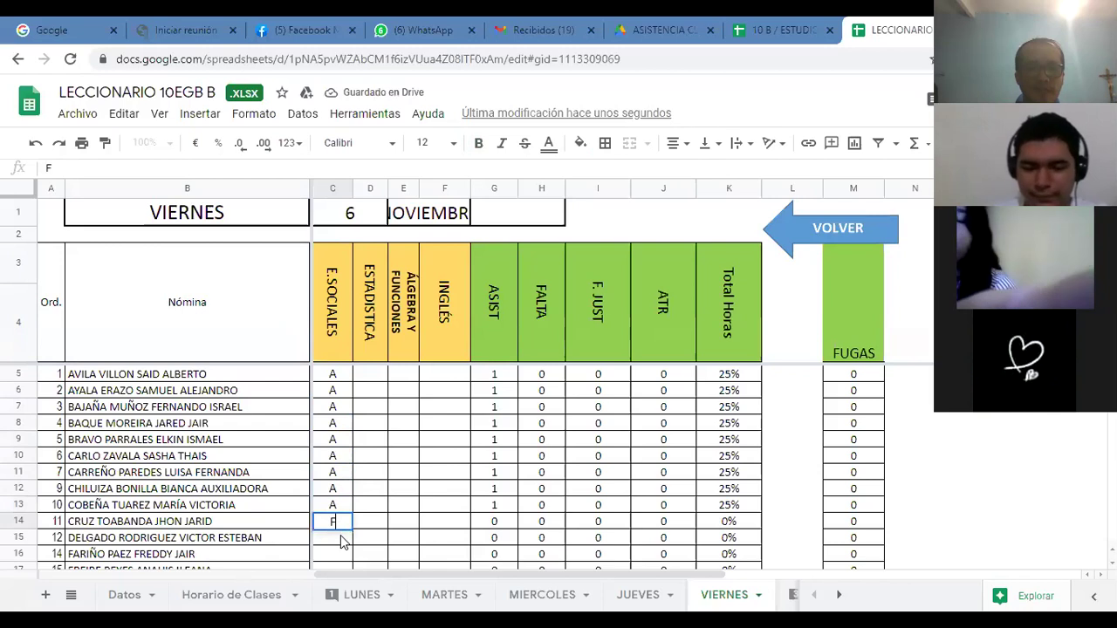
left_click(341, 536)
type("A")
left_click(339, 548)
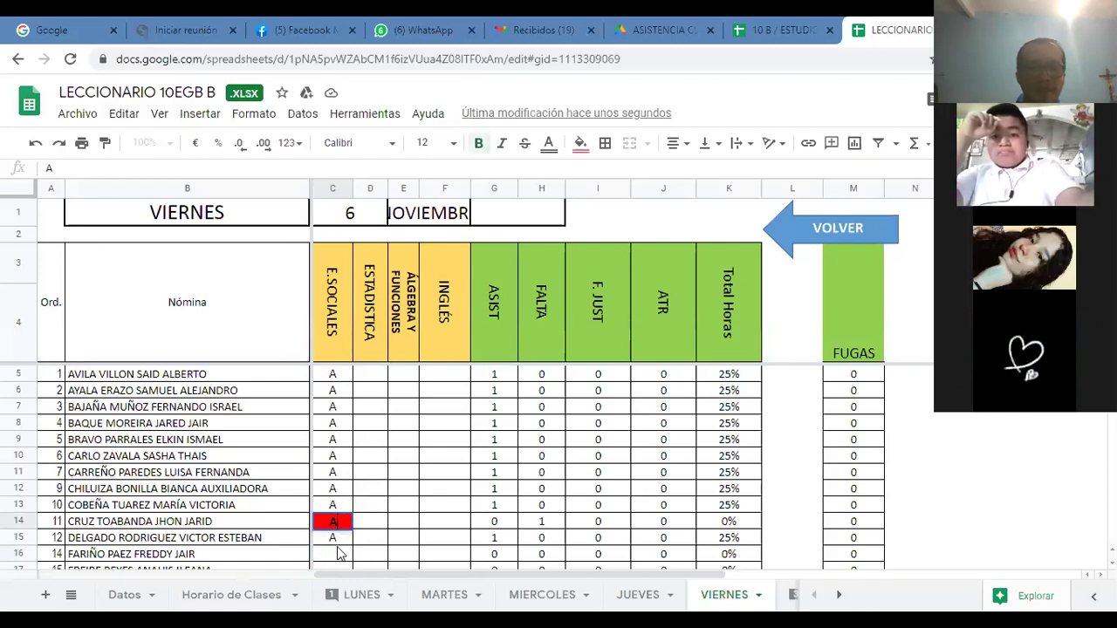
left_click(340, 538)
Mark the students in rows 16 and 17 as A under E.SOCIALES.
scroll(378, 483, "down", 4)
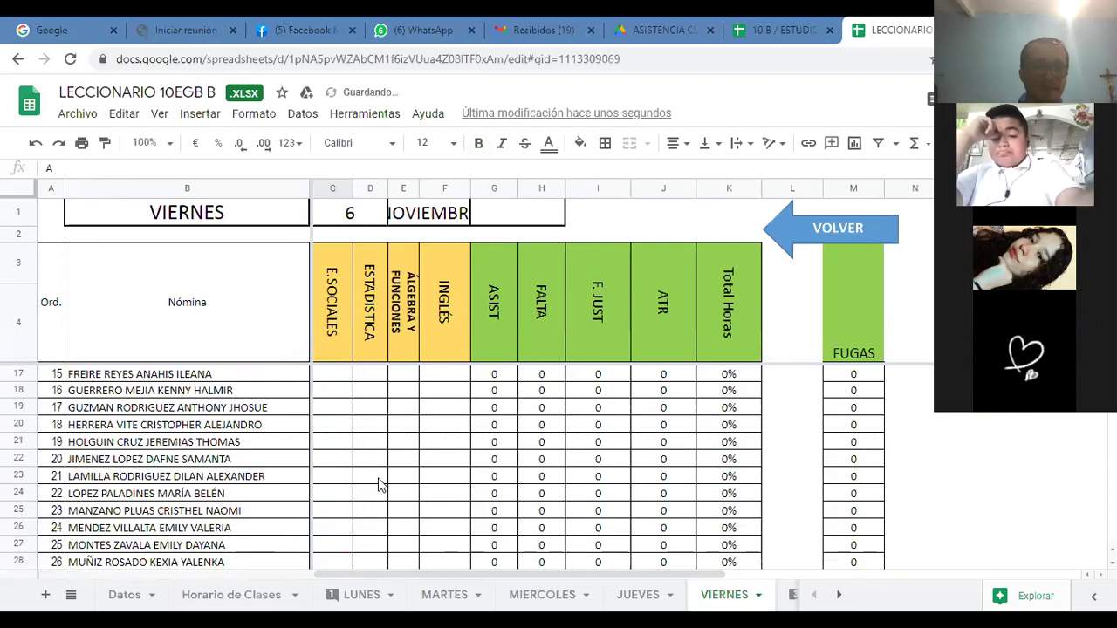
scroll(379, 483, "up", 2)
left_click(343, 446)
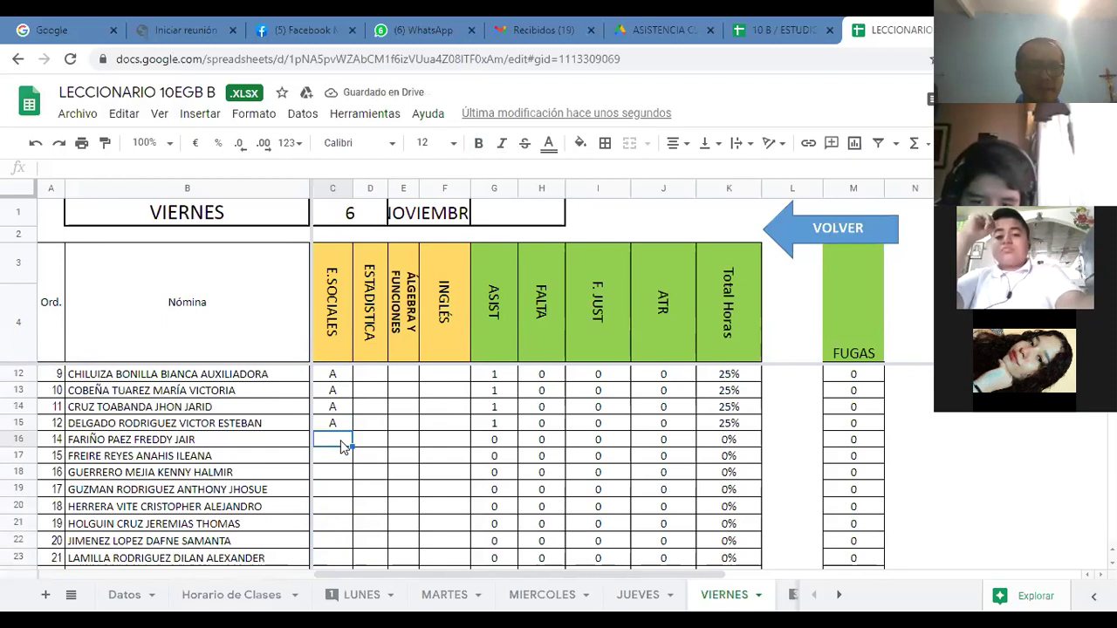
type("A")
left_click(337, 456)
type("A")
left_click(339, 477)
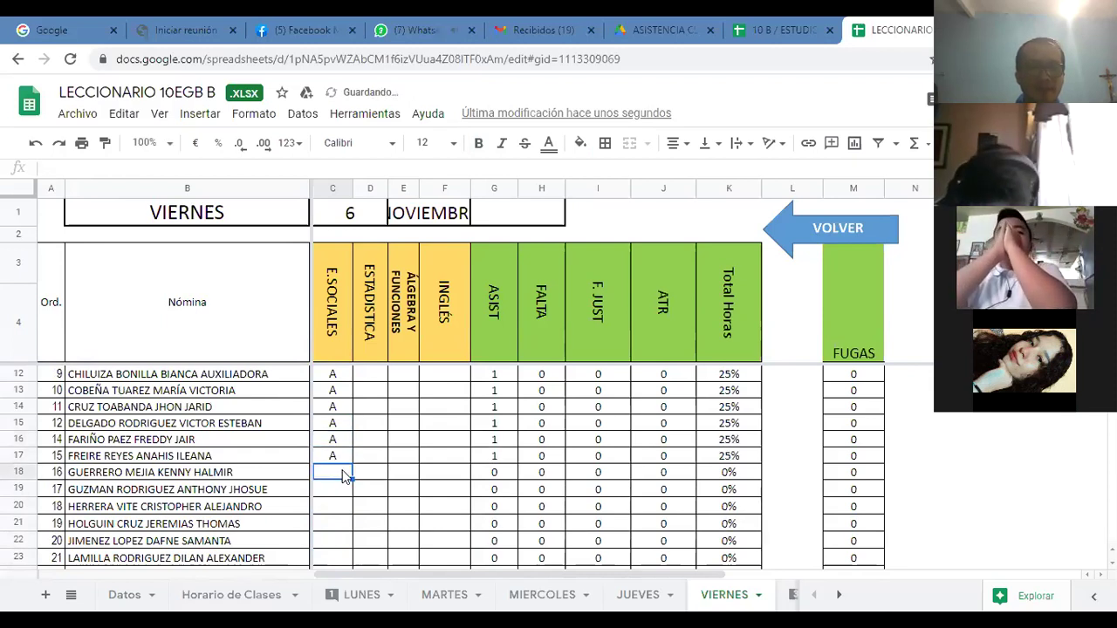
Enter F in C18 and A in C19 for E.SOCIALES attendance.
type("F")
left_click(331, 488)
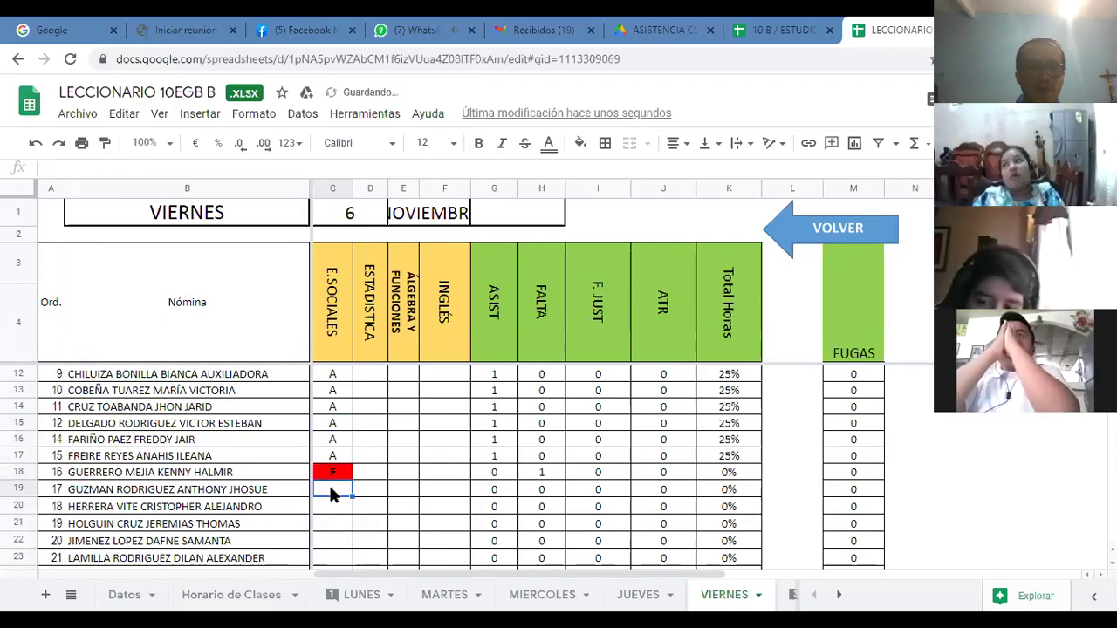
type("A")
left_click(341, 510)
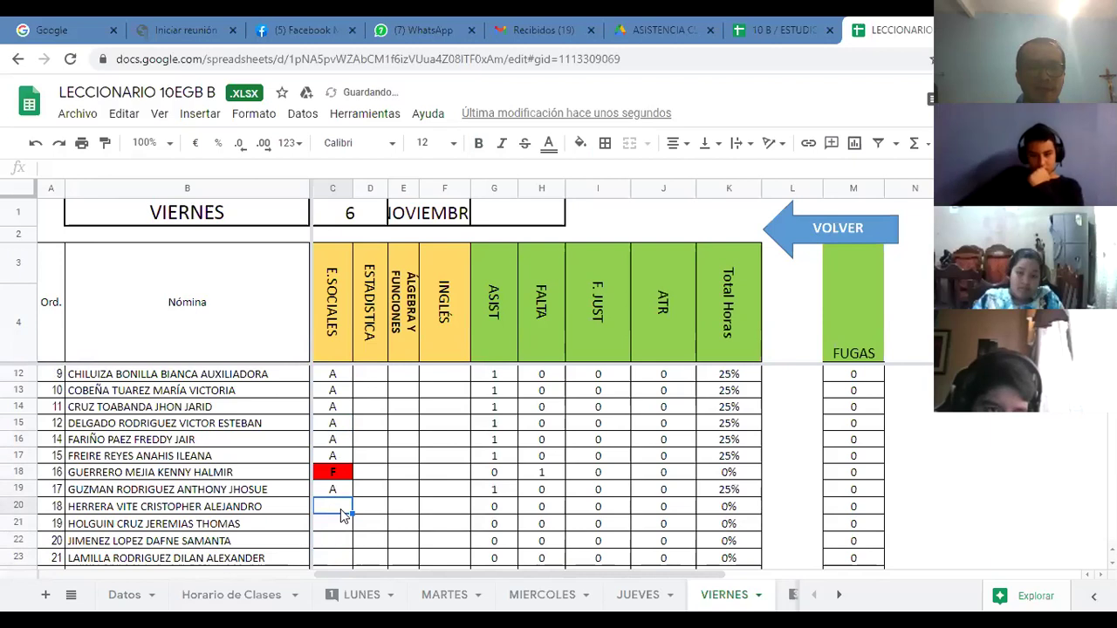
Mark the student in row 20 as F and the student in row 21 as A under E.SOCIALES.
type("A")
left_click(343, 525)
left_click(340, 511)
type("F")
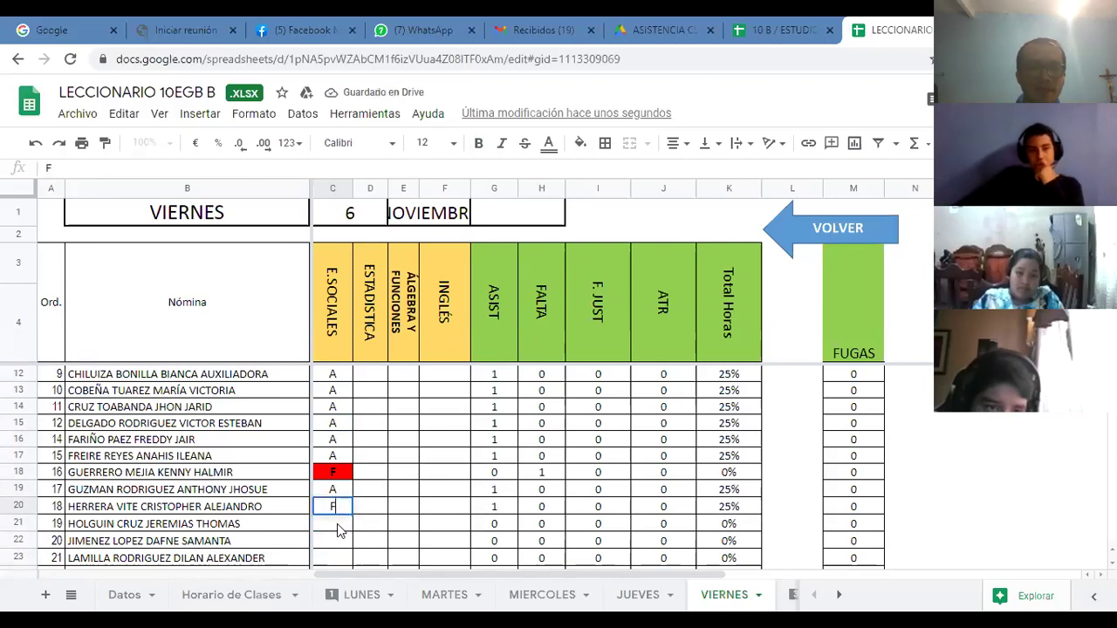
left_click(339, 529)
type("A")
left_click(341, 534)
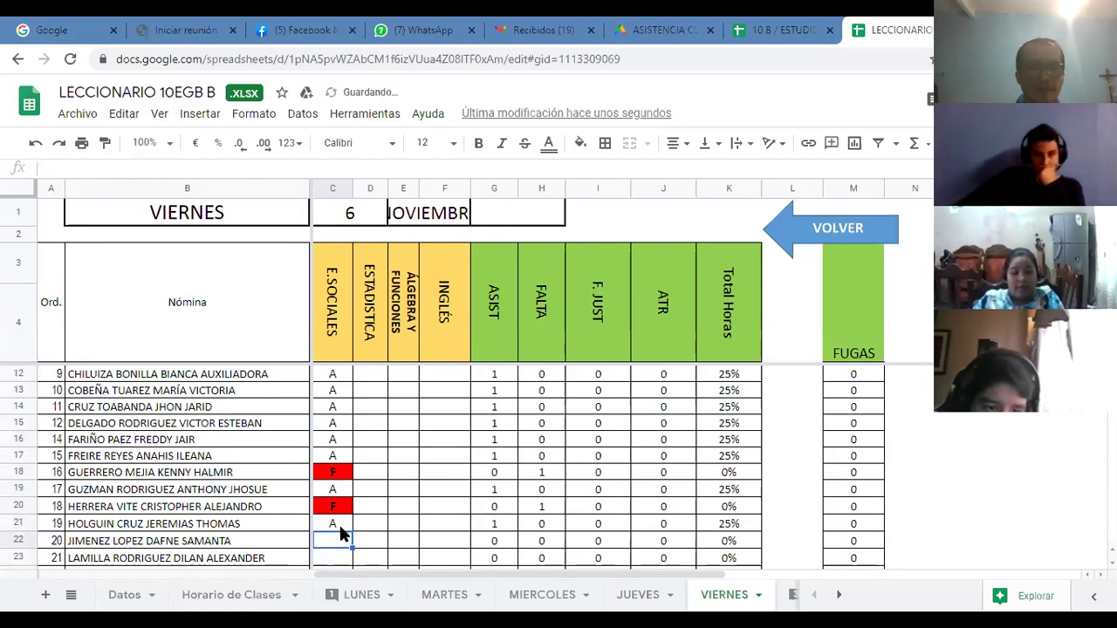
Enter A for E.SOCIALES attendance in C22 and C23.
type("A")
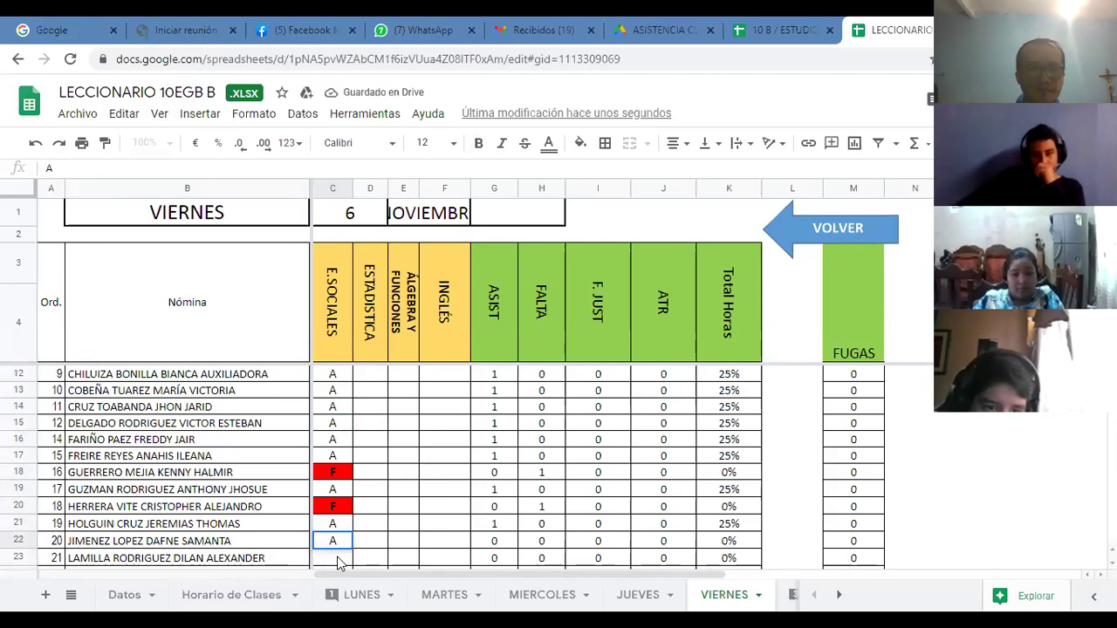
left_click(340, 563)
type("A")
left_click(336, 533)
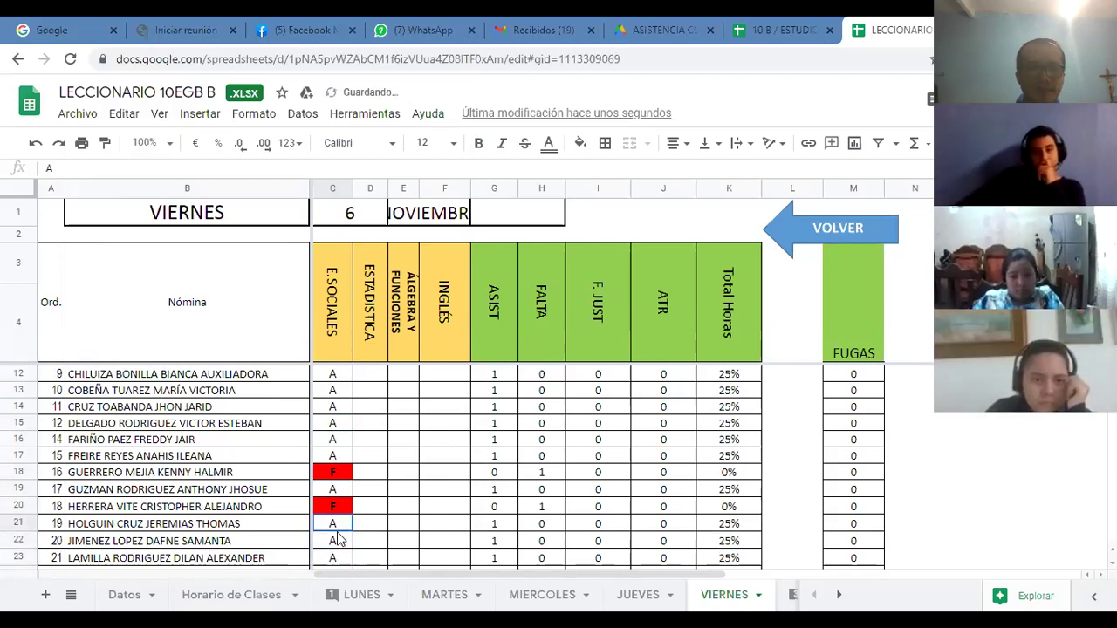
Change the E.SOCIALES mark in C23 to F.
scroll(338, 539, "down", 3)
left_click(339, 445)
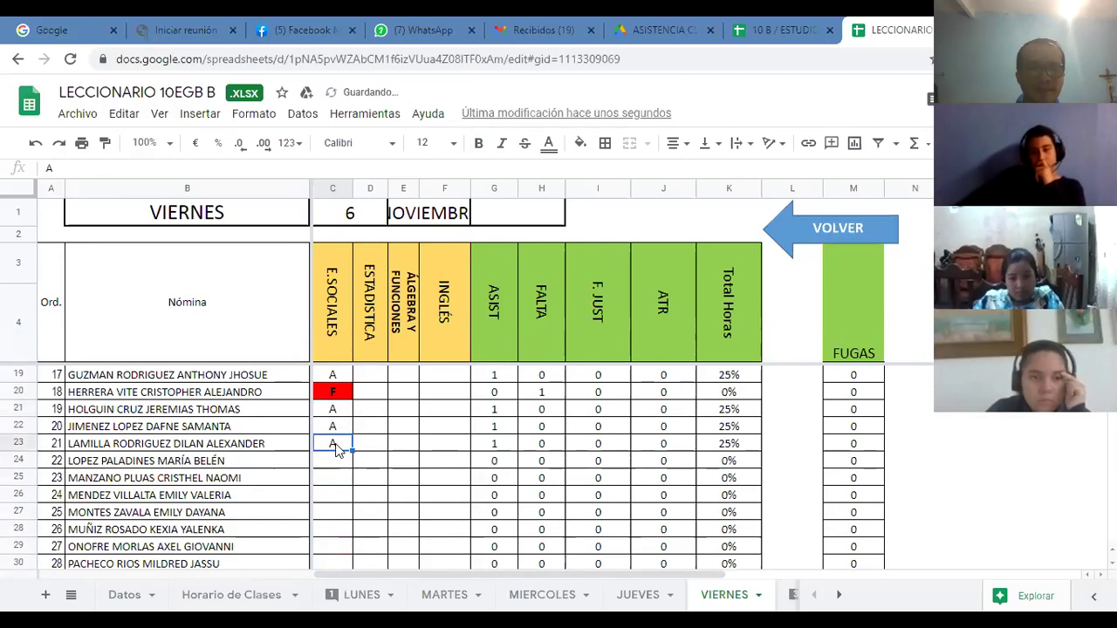
double_click(334, 446)
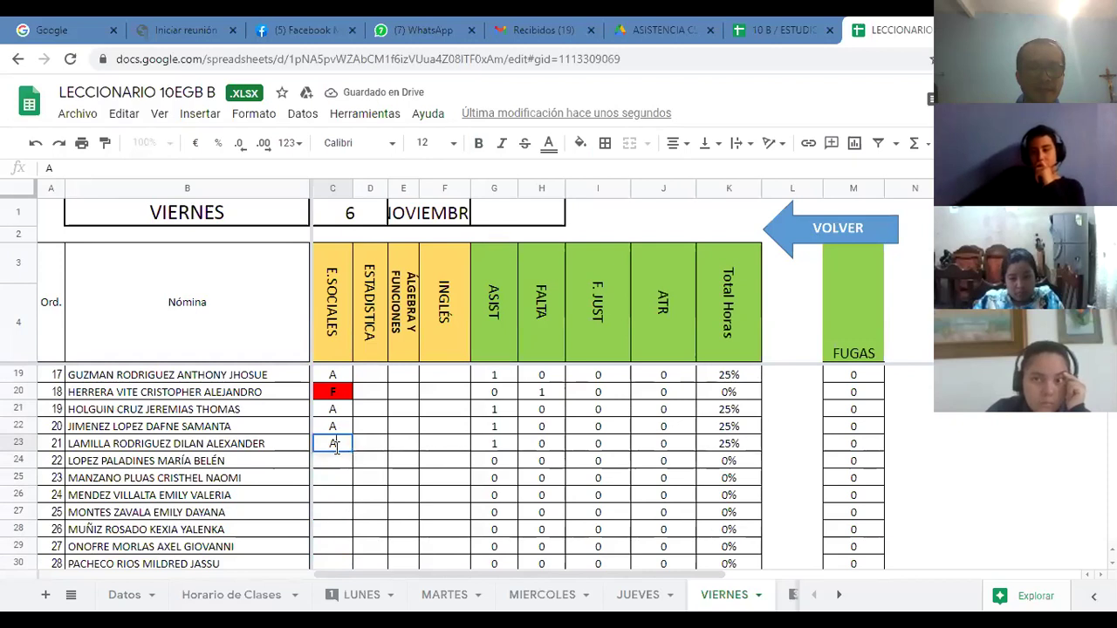
double_click(333, 445)
type("F")
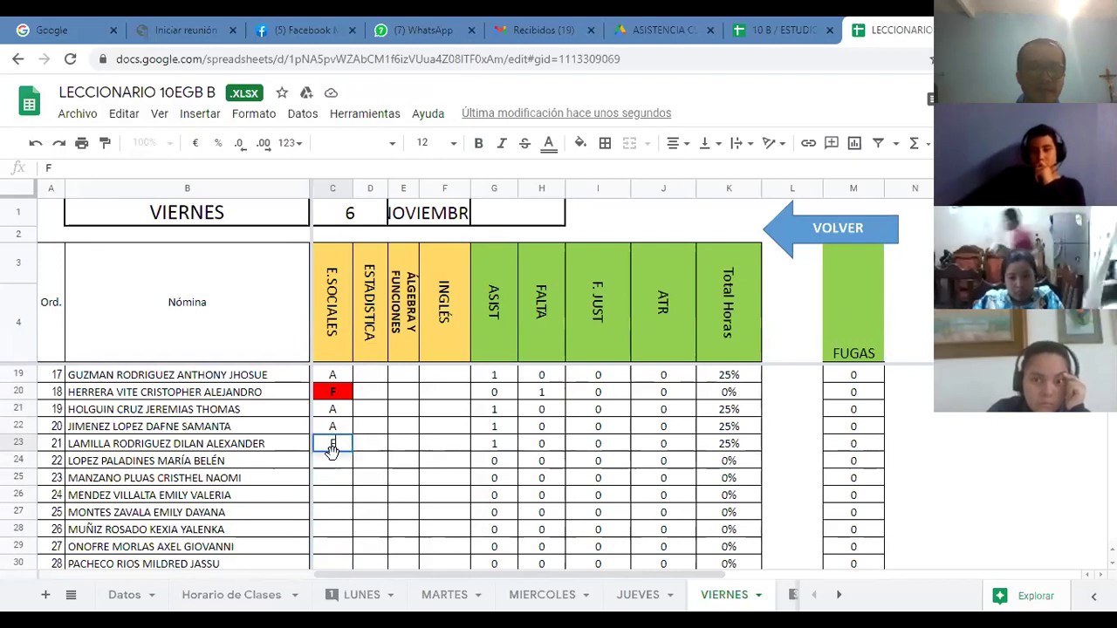
key("Return")
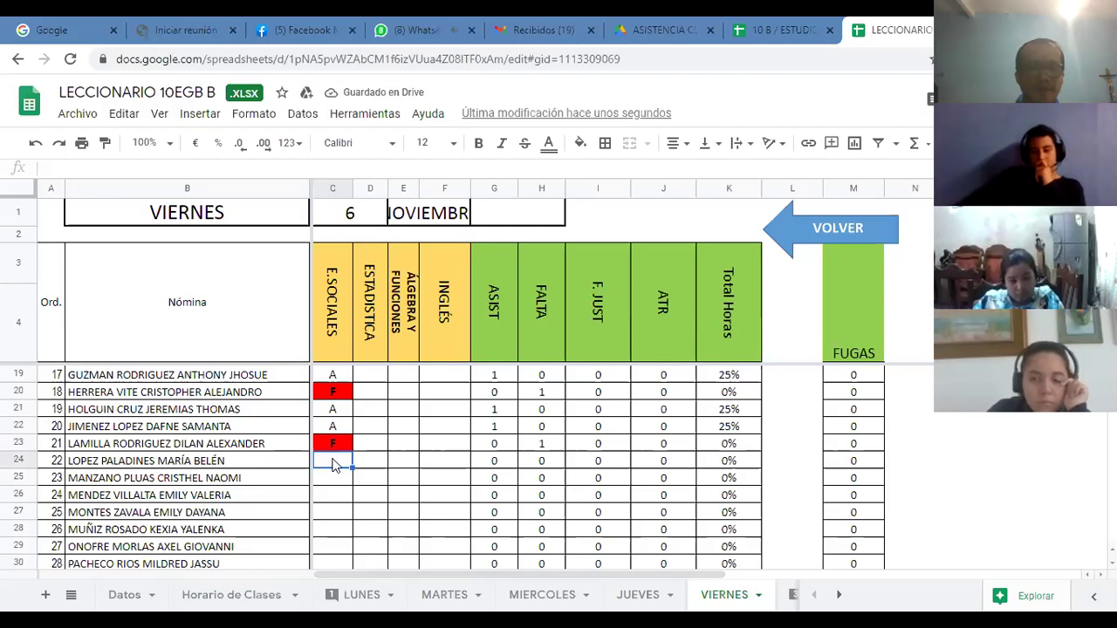
Mark the student in row 24 as F and the student in row 25 as A under E.SOCIALES.
type("F")
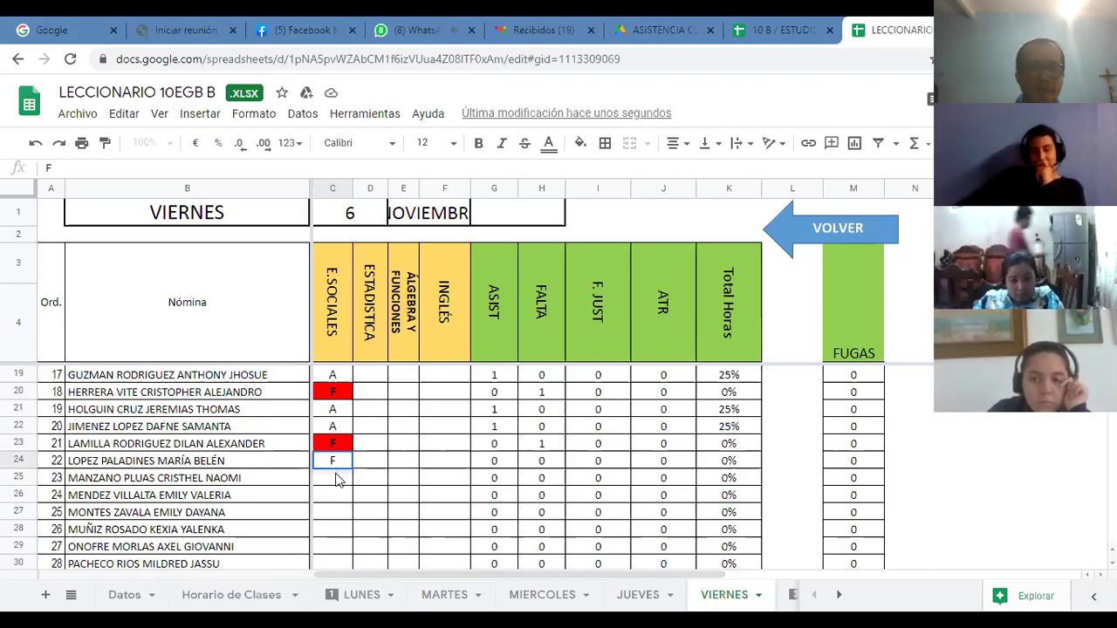
key("Return")
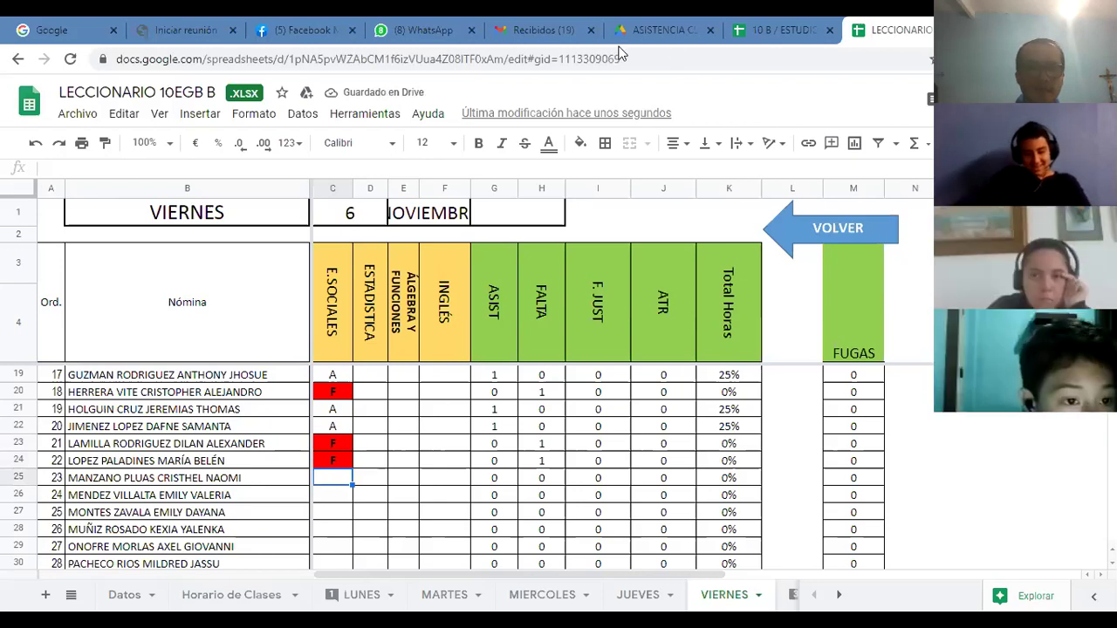
type("A")
key("Return")
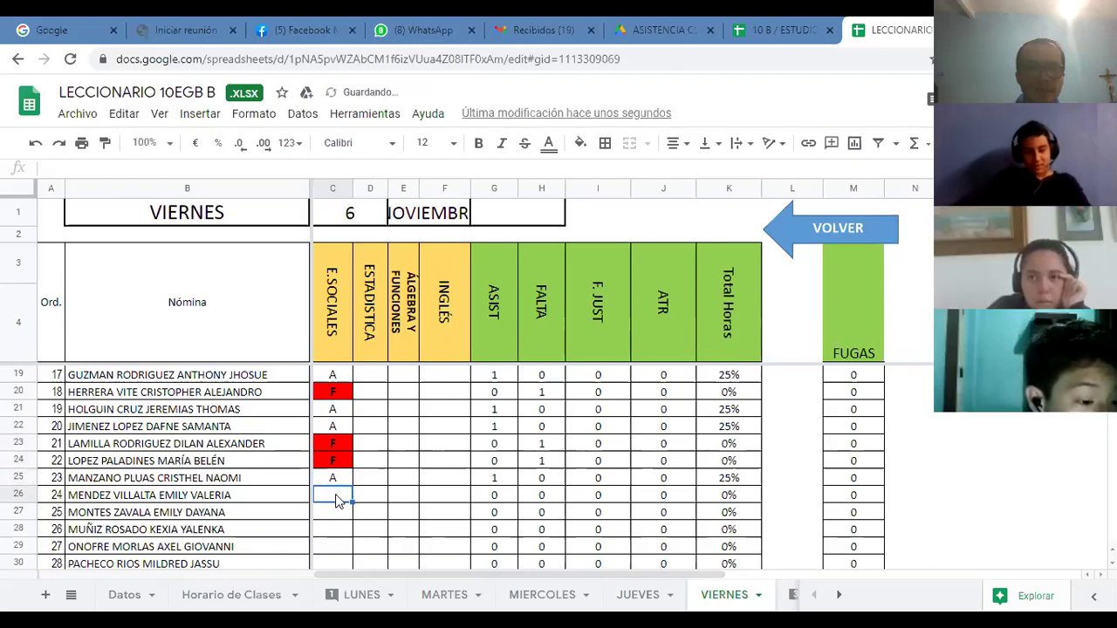
Enter F under E.SOCIALES for the students in rows 26 and 27.
type("F")
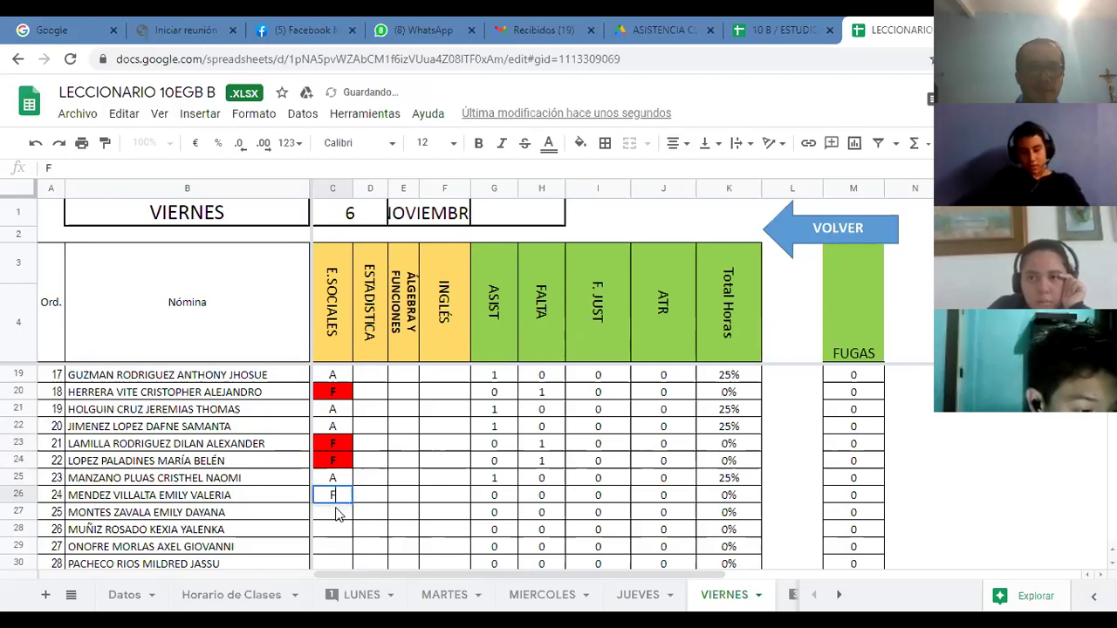
key("Return")
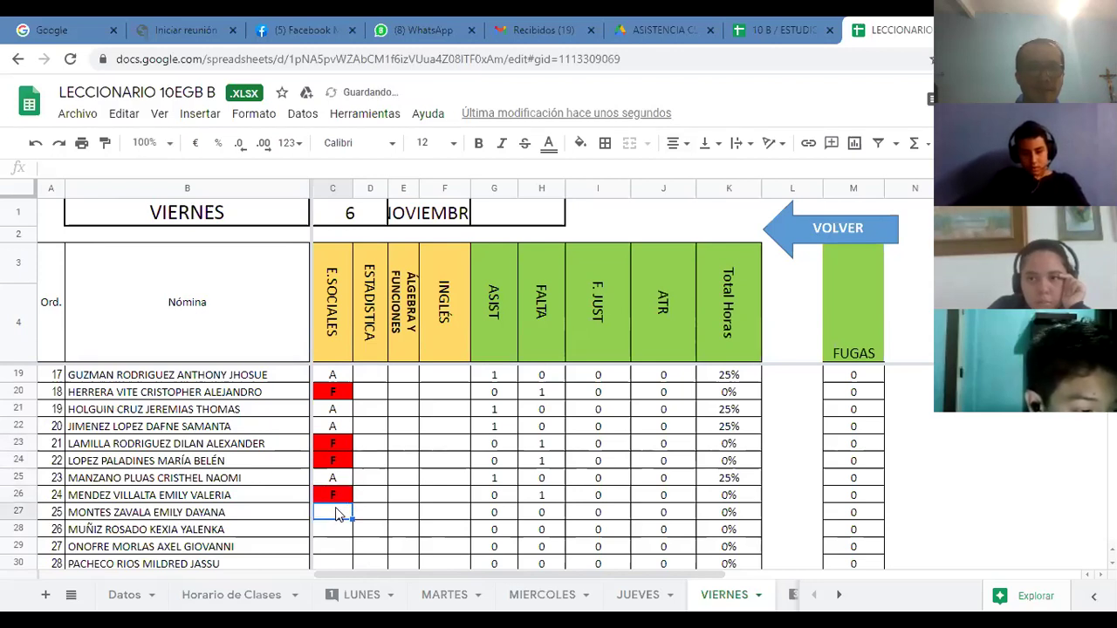
type("F")
key("Return")
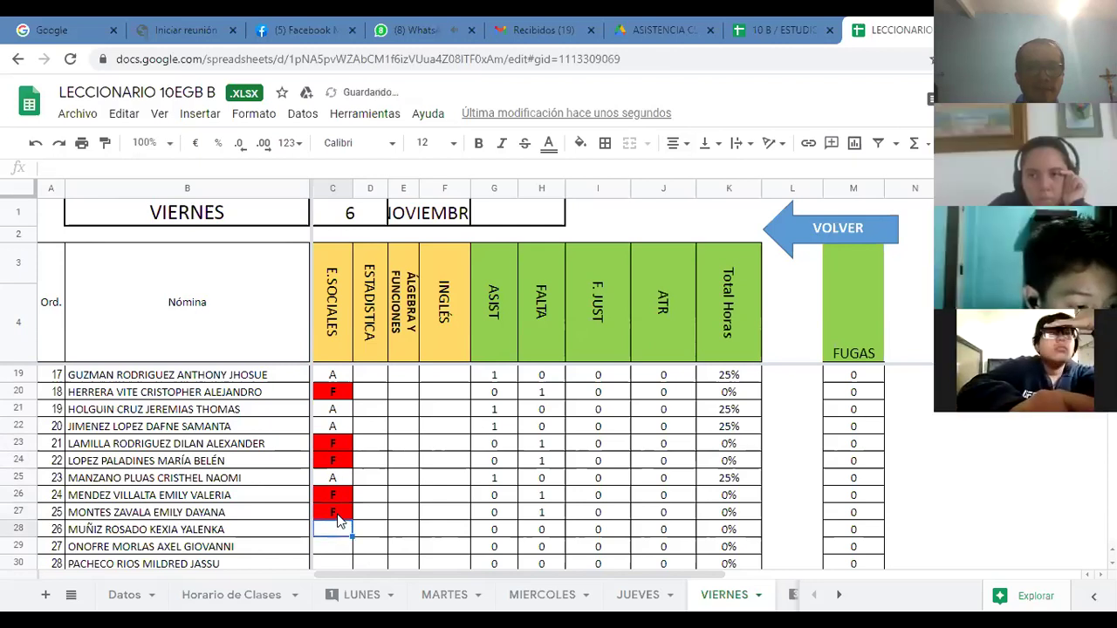
Change the E.SOCIALES mark in C27 to A.
left_click(341, 518)
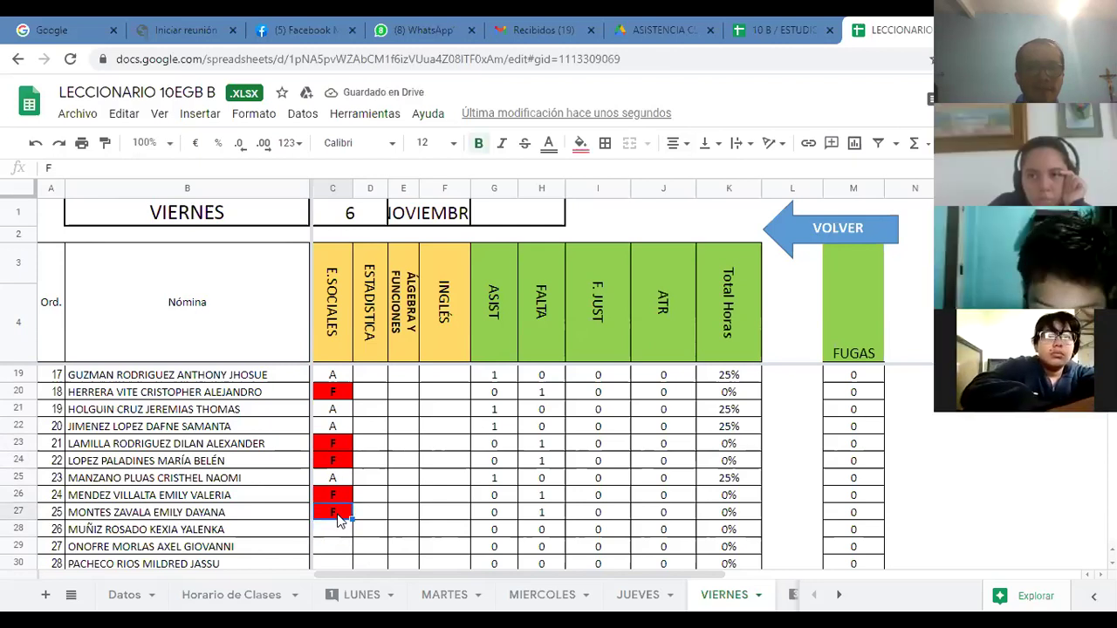
type("A")
key("Return")
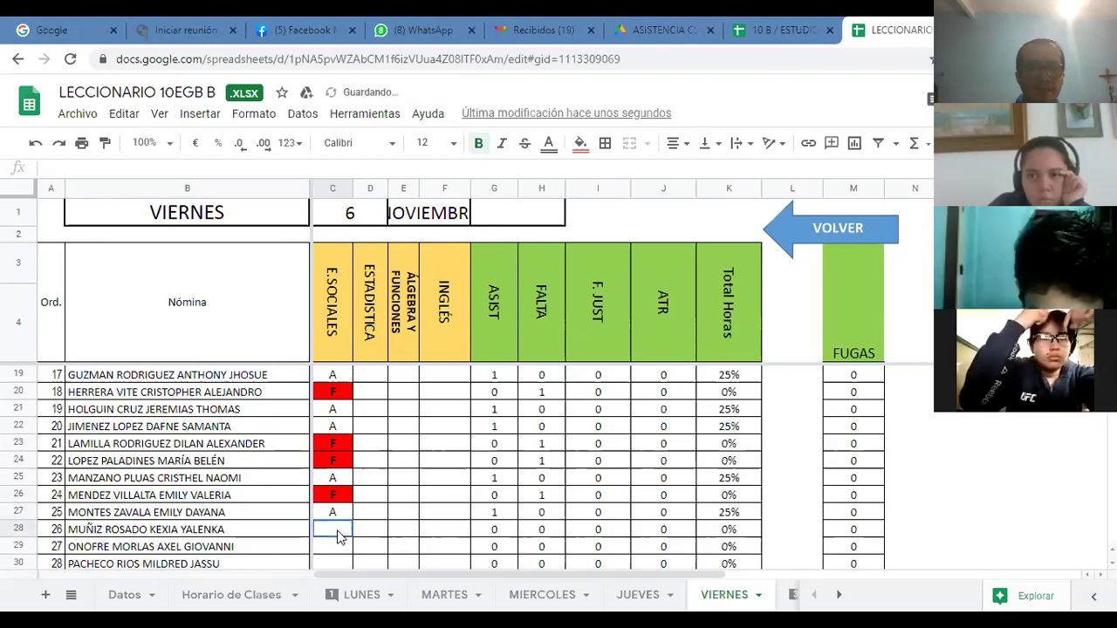
Mark the students in rows 28 and 29 as F under E.SOCIALES.
type("A")
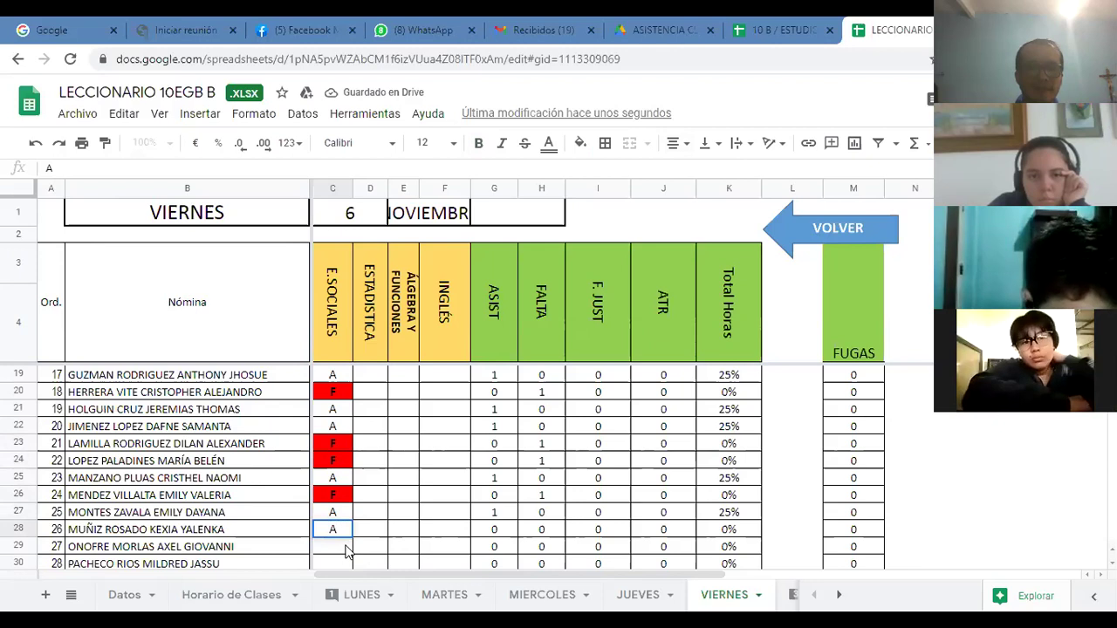
key("BackSpace")
type("F")
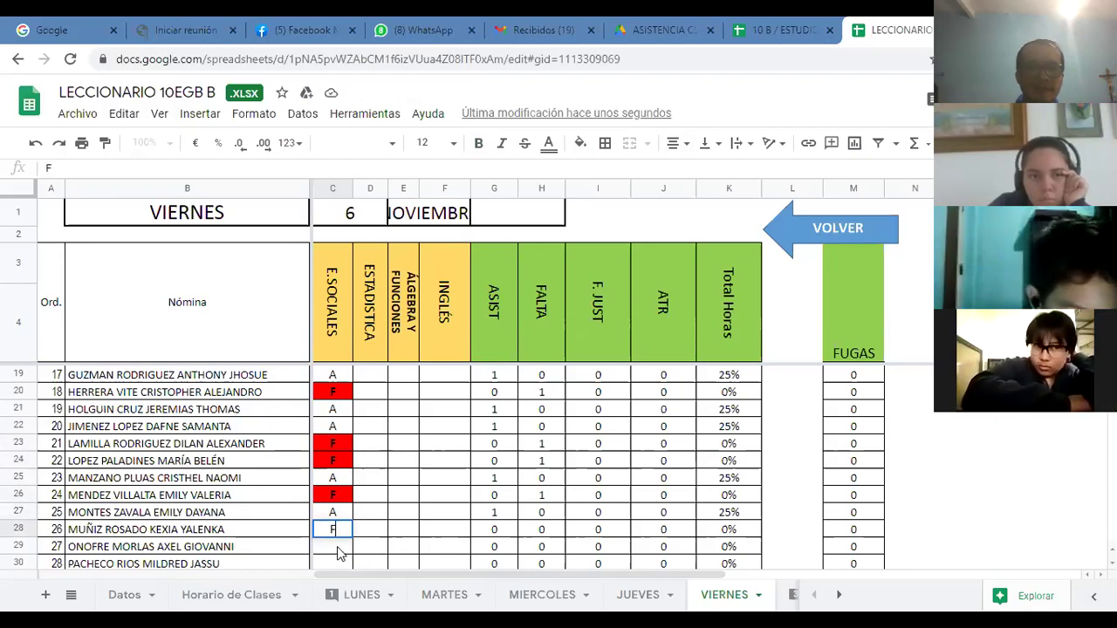
key("Return")
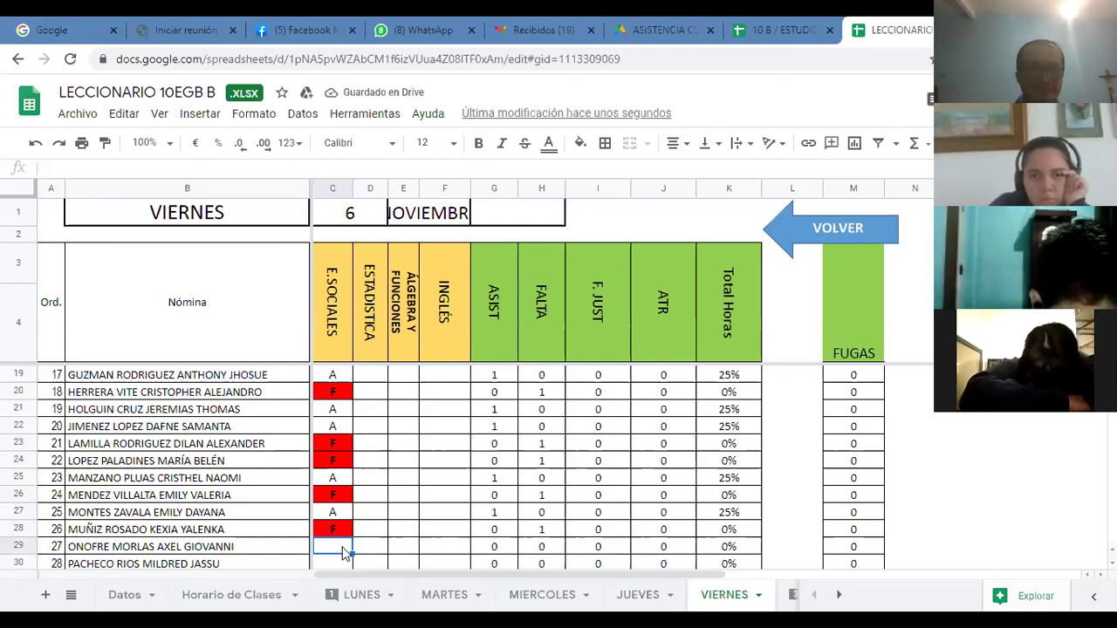
scroll(349, 541, "down", 2)
type("F")
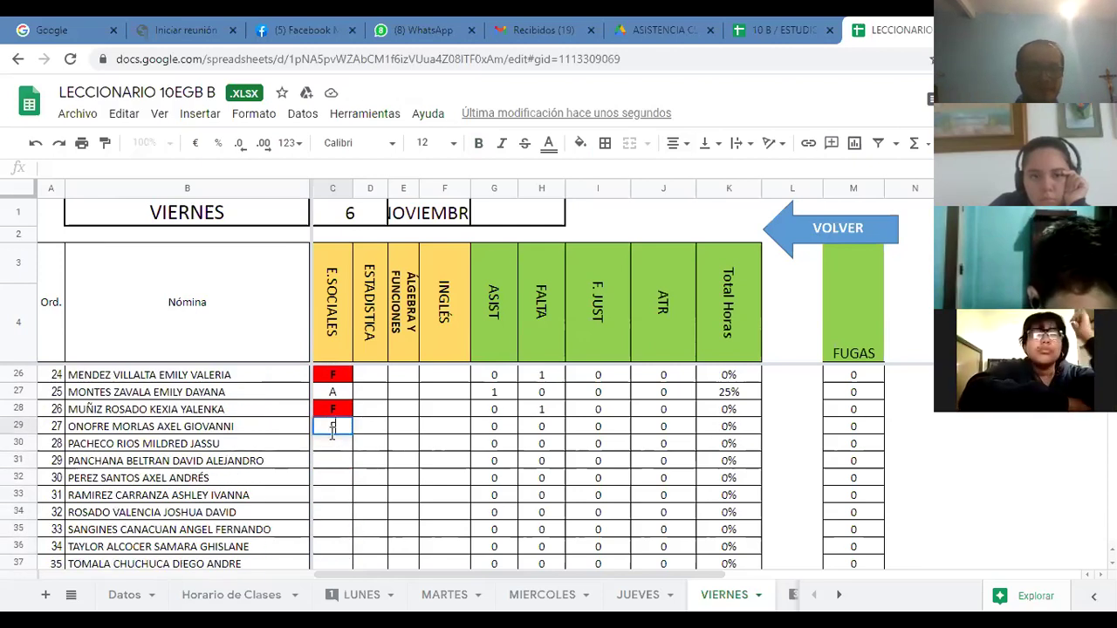
key("Return")
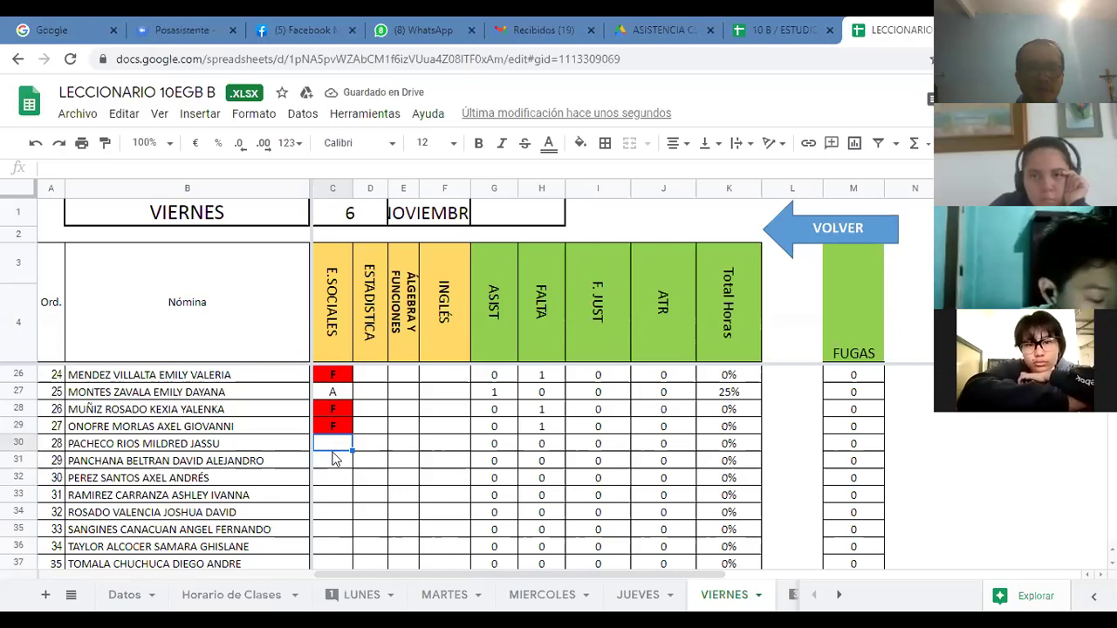
Enter A for E.SOCIALES attendance in C30 and C31.
type("A")
key("Return")
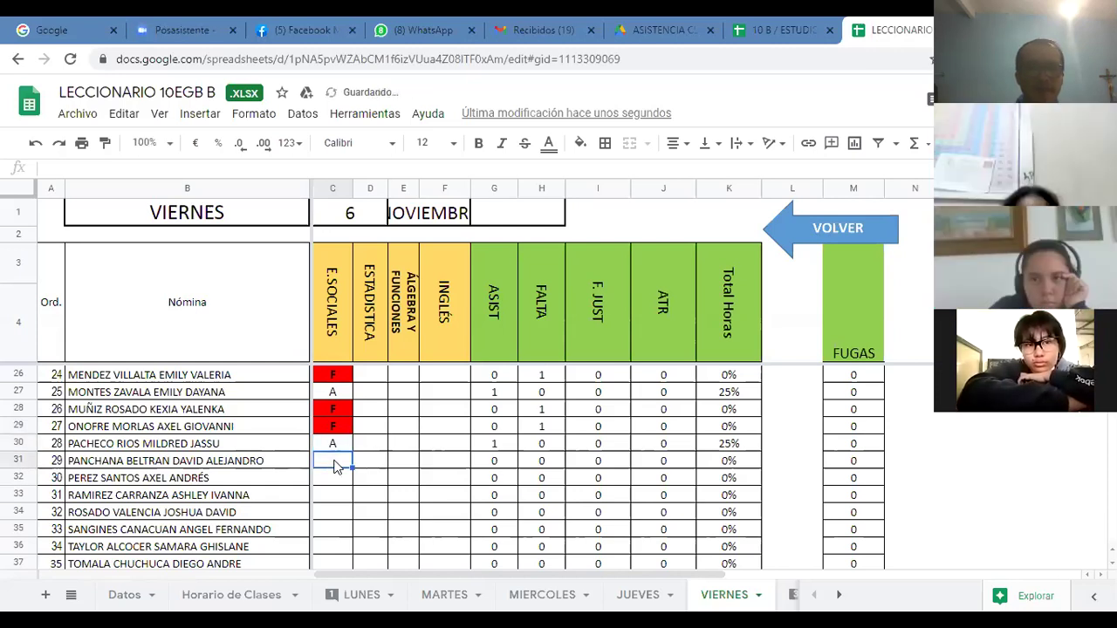
type("A")
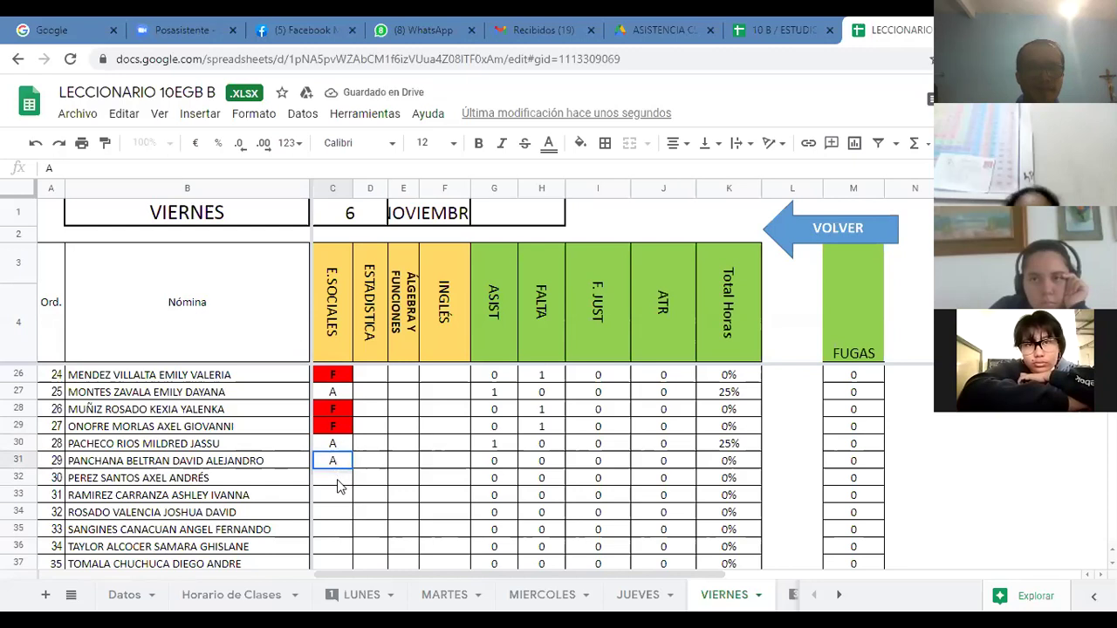
key("Return")
Change the E.SOCIALES mark in C31 to F and enter F in C32.
left_click(336, 459)
type("F")
key("Return")
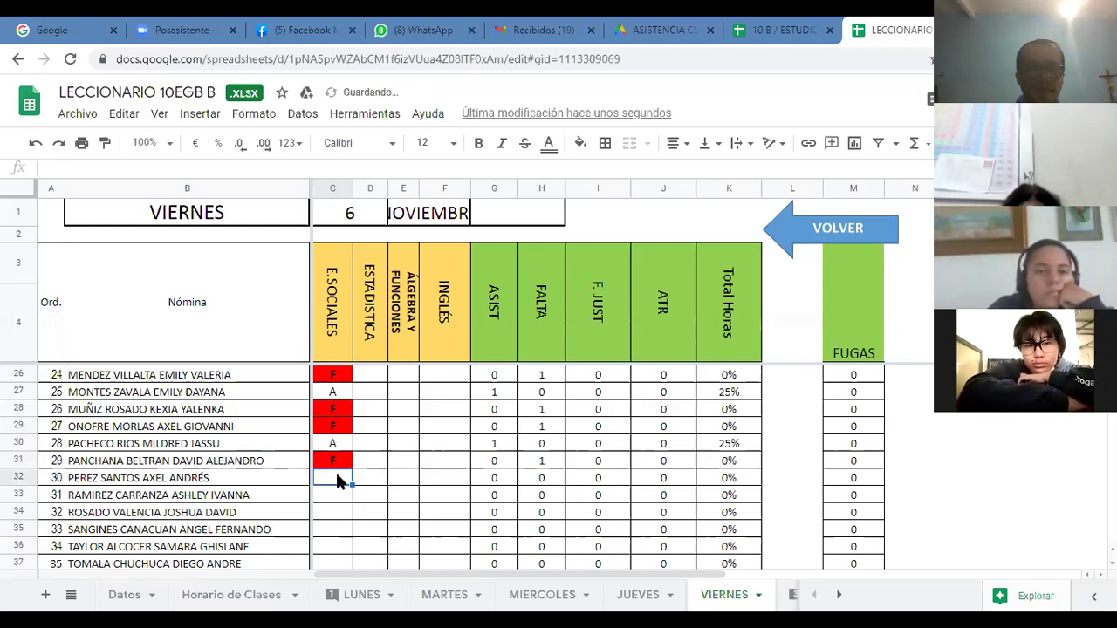
type("A")
key("BackSpace")
type("F")
key("Return")
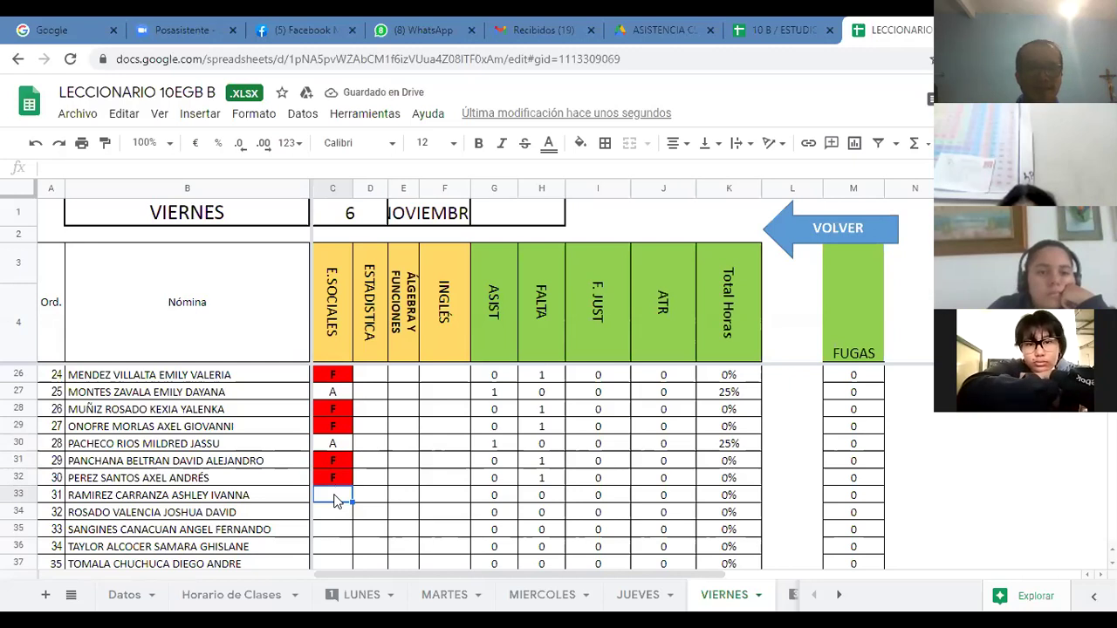
Record E.SOCIALES attendance as A in C33, F in C34 and A in C35.
type("A")
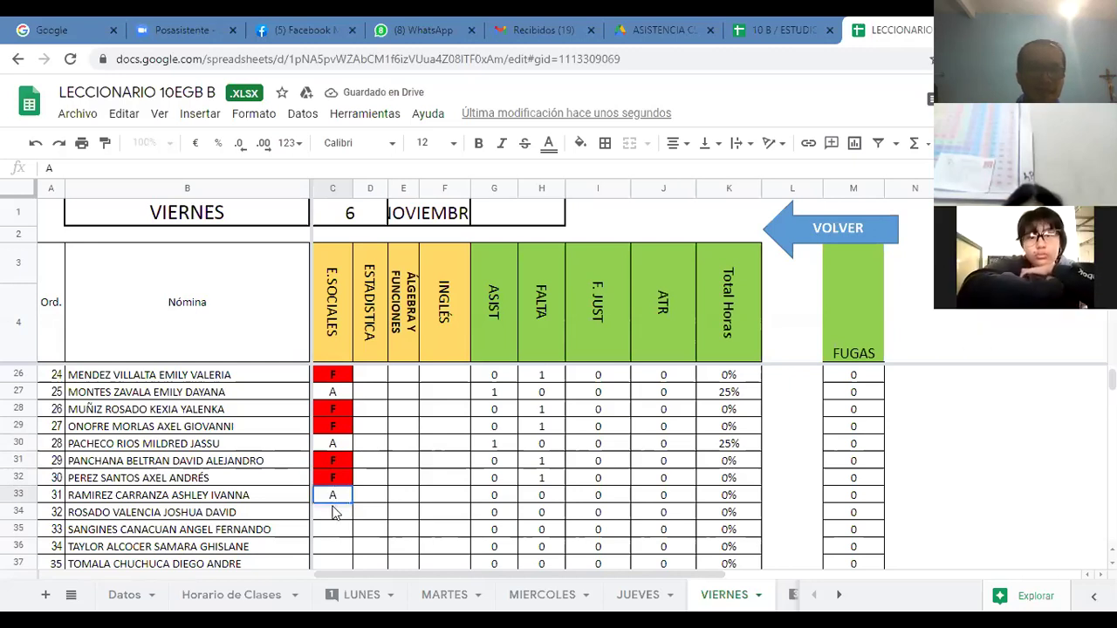
left_click(336, 513)
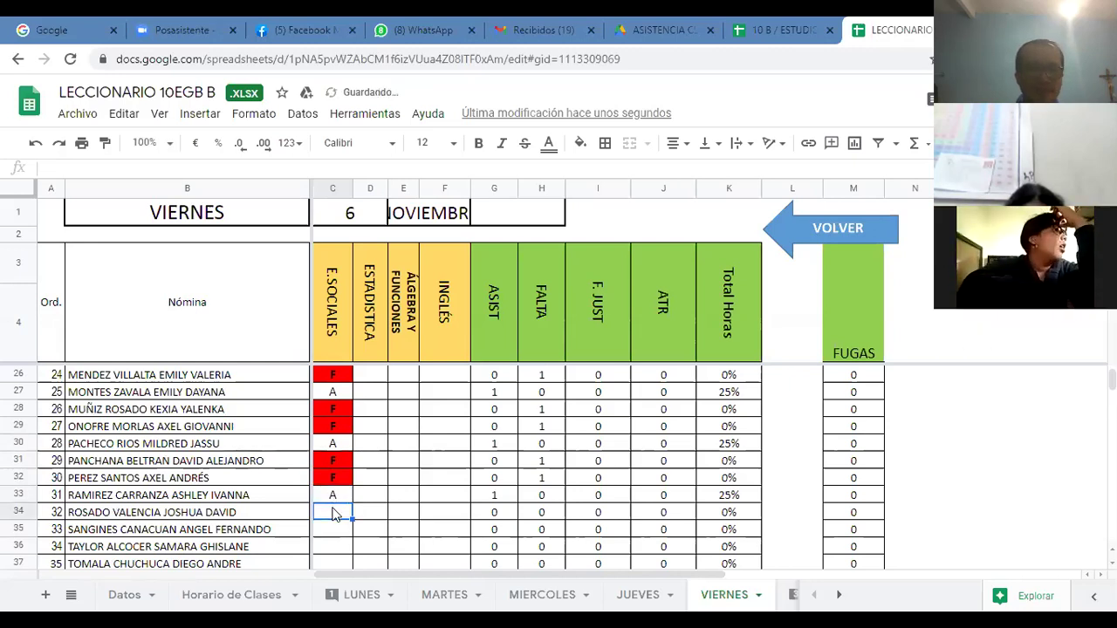
type("F")
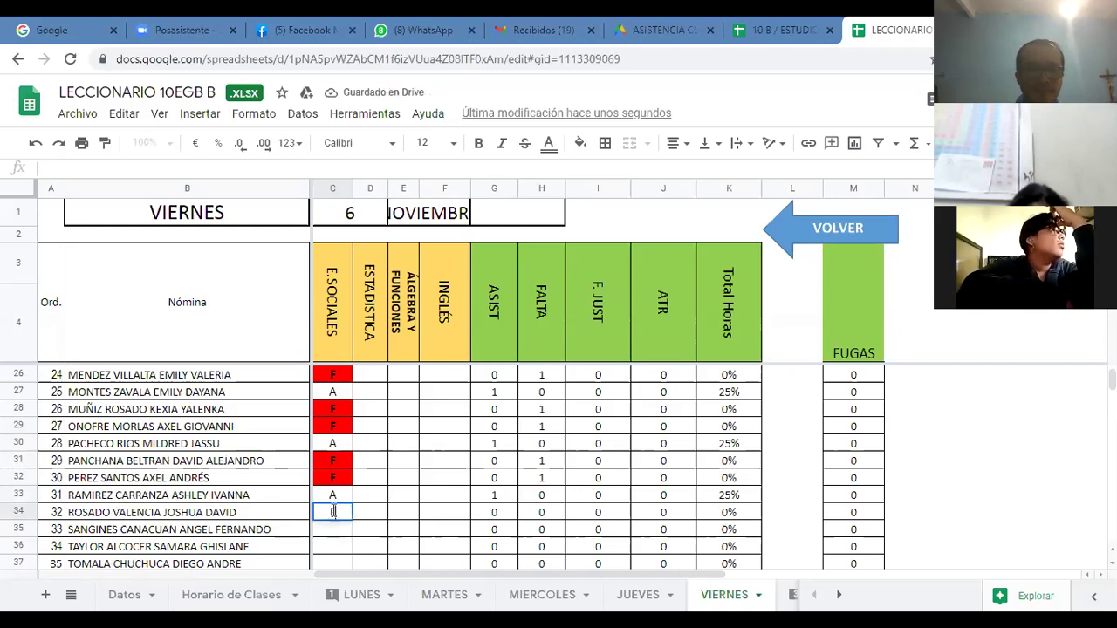
left_click(336, 534)
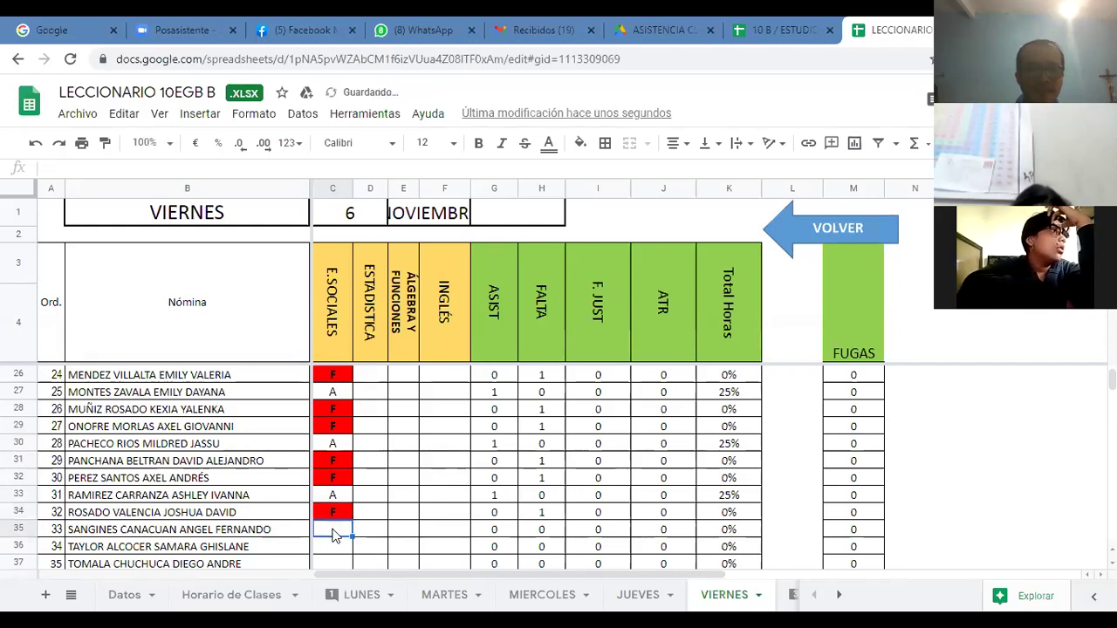
type("A")
left_click(340, 553)
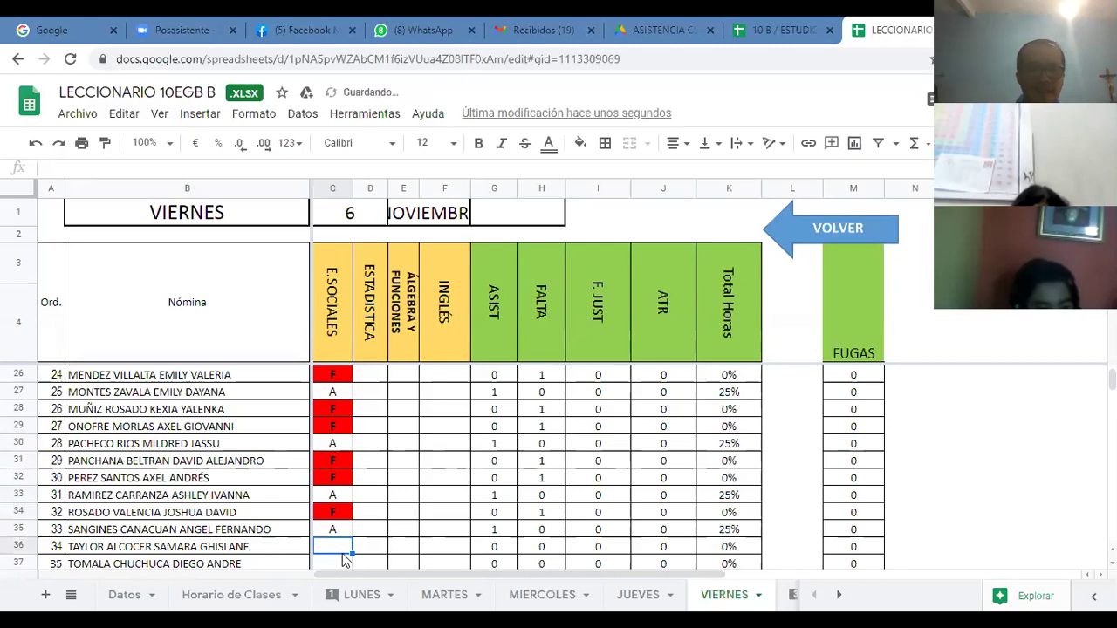
Record E.SOCIALES attendance as F in C36 and A in C37 and C38.
scroll(353, 538, "down", 1)
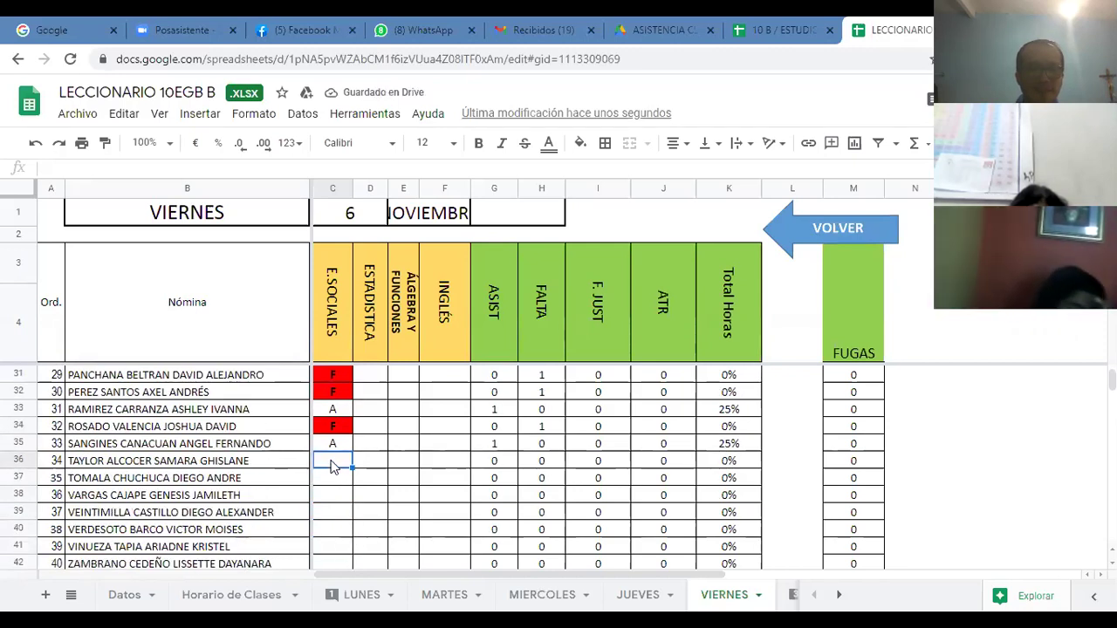
type("F")
left_click(335, 485)
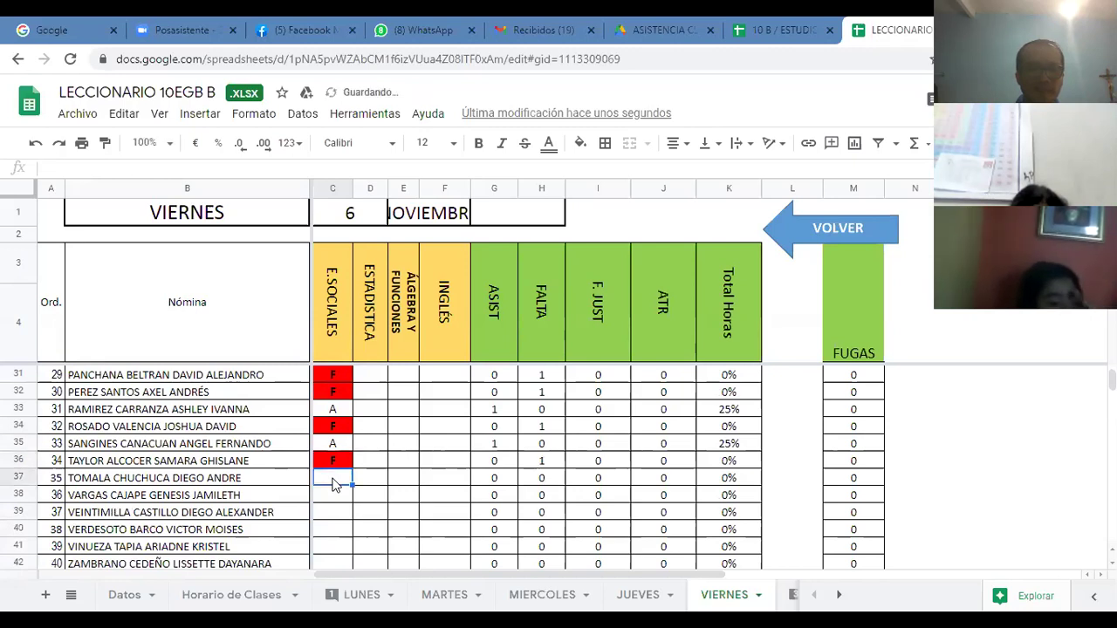
type("A")
left_click(336, 494)
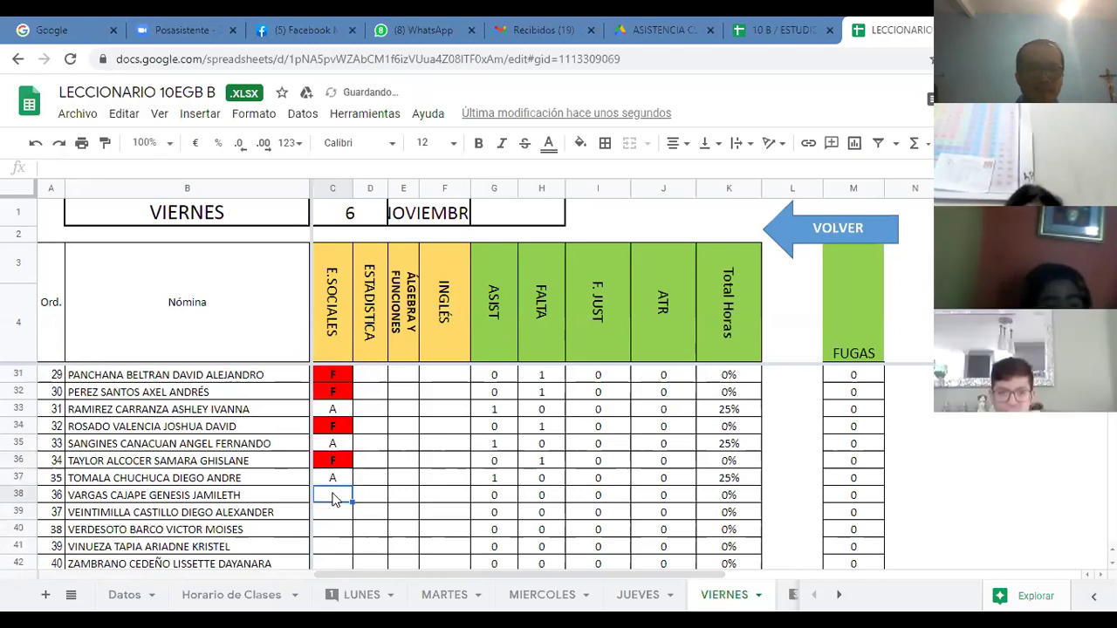
type("A")
key("Return")
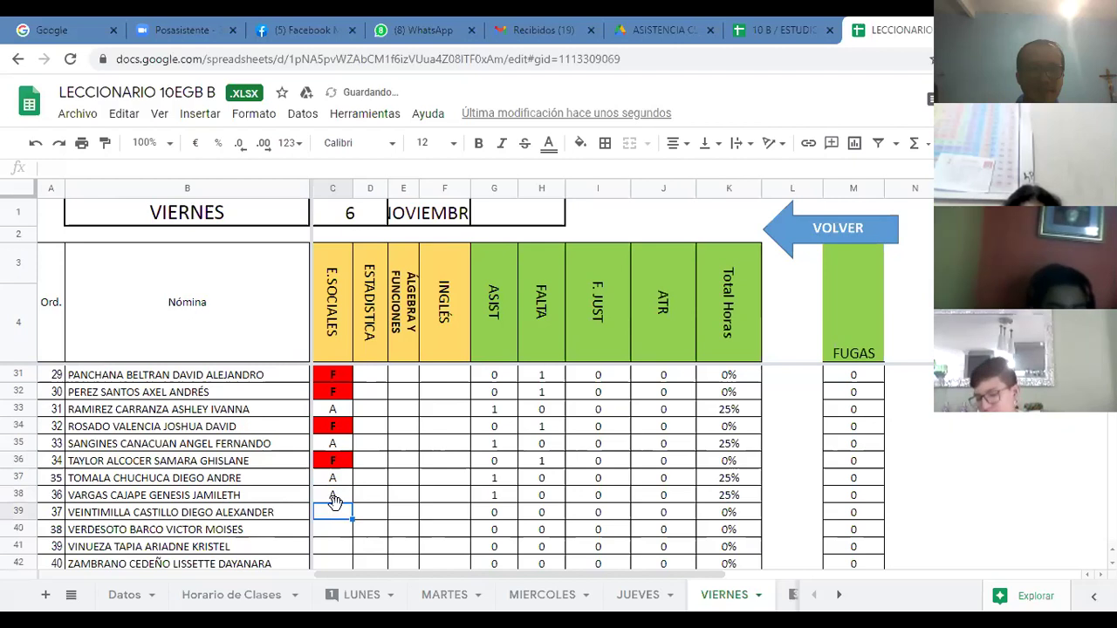
Complete the E.SOCIALES list with F in C39 and A in C40, C41 and C42.
type("F")
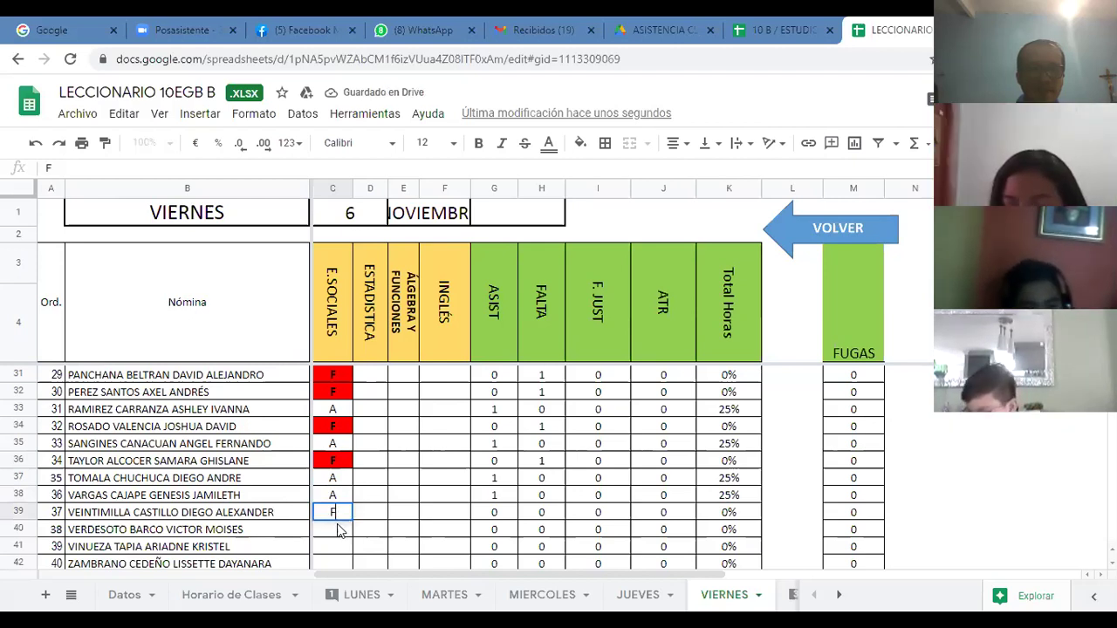
left_click(338, 531)
type("A")
left_click(338, 546)
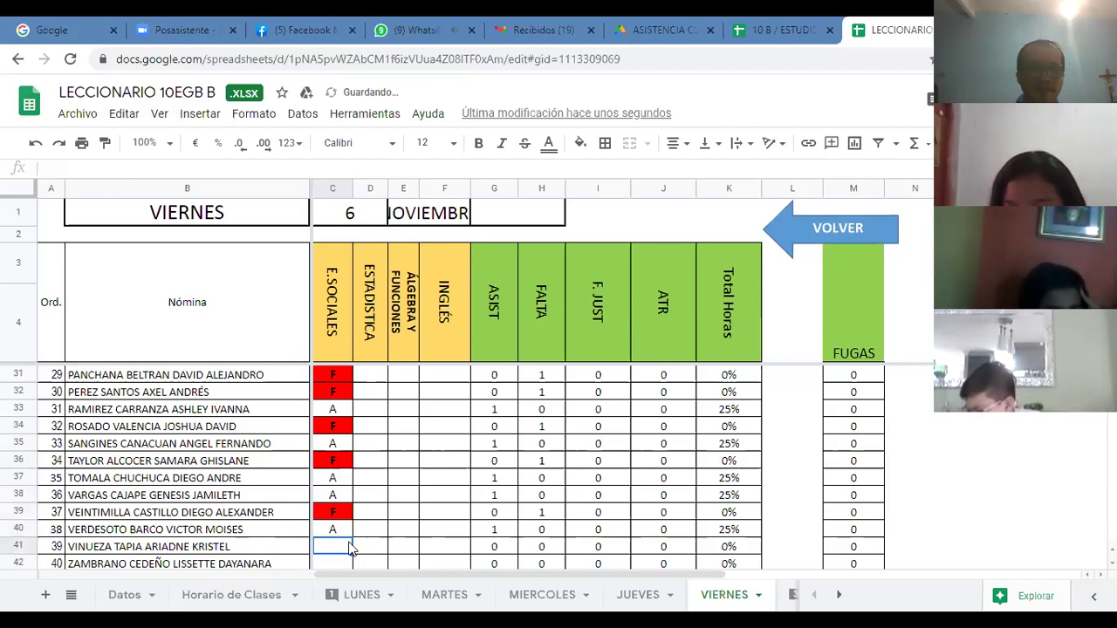
scroll(375, 524, "down", 1)
type("A")
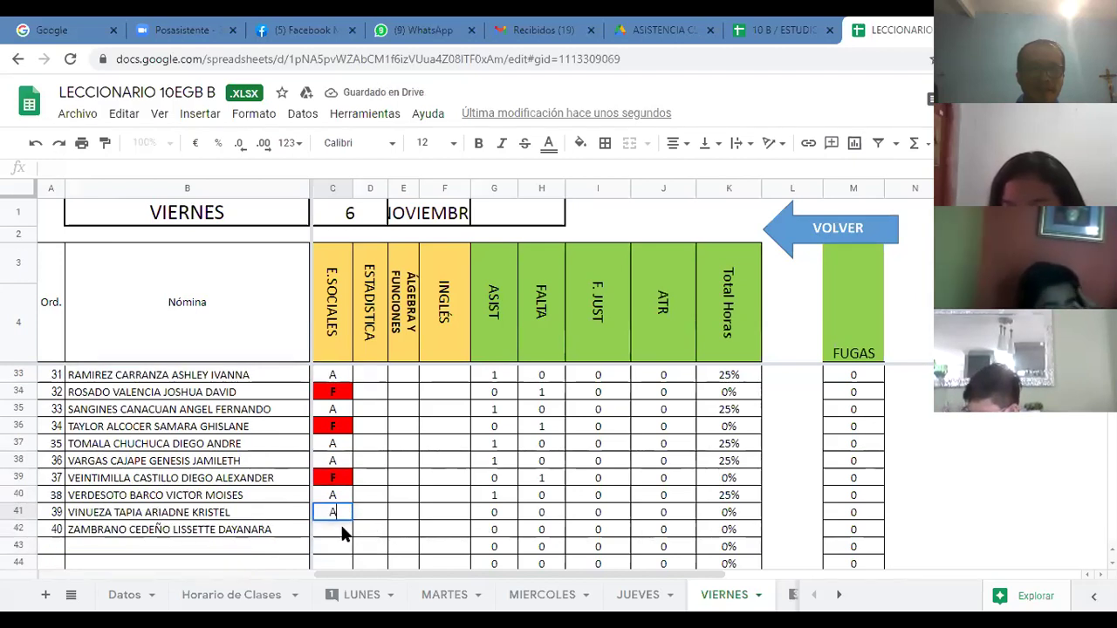
left_click(342, 529)
type("A")
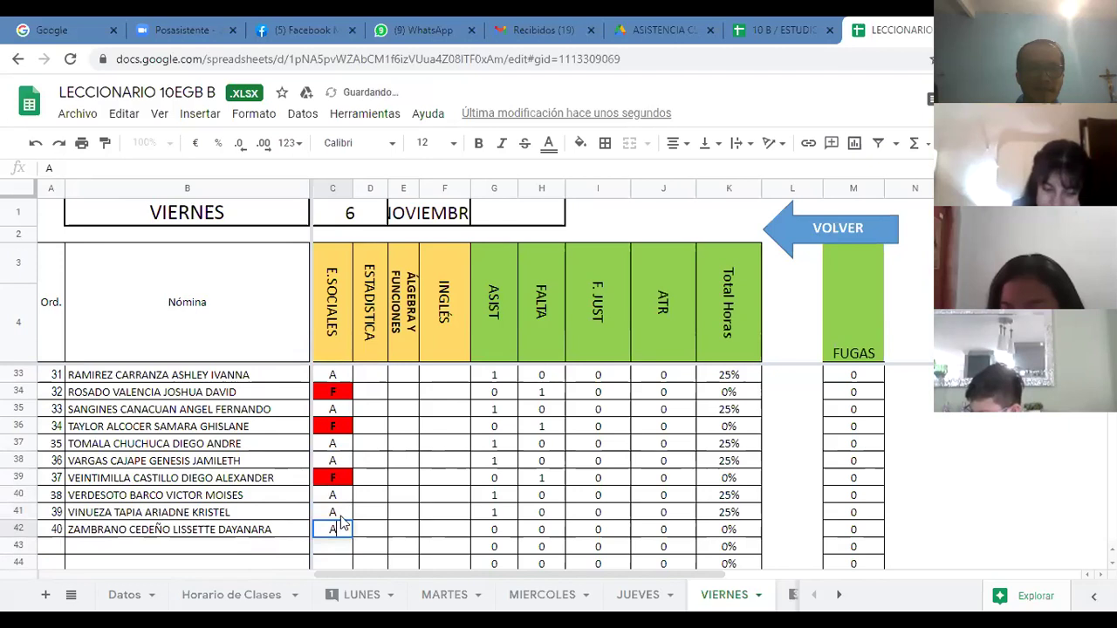
left_click(338, 508)
Review the F marks under E.SOCIALES one by one from row 18 to row 34.
scroll(340, 506, "up", 10)
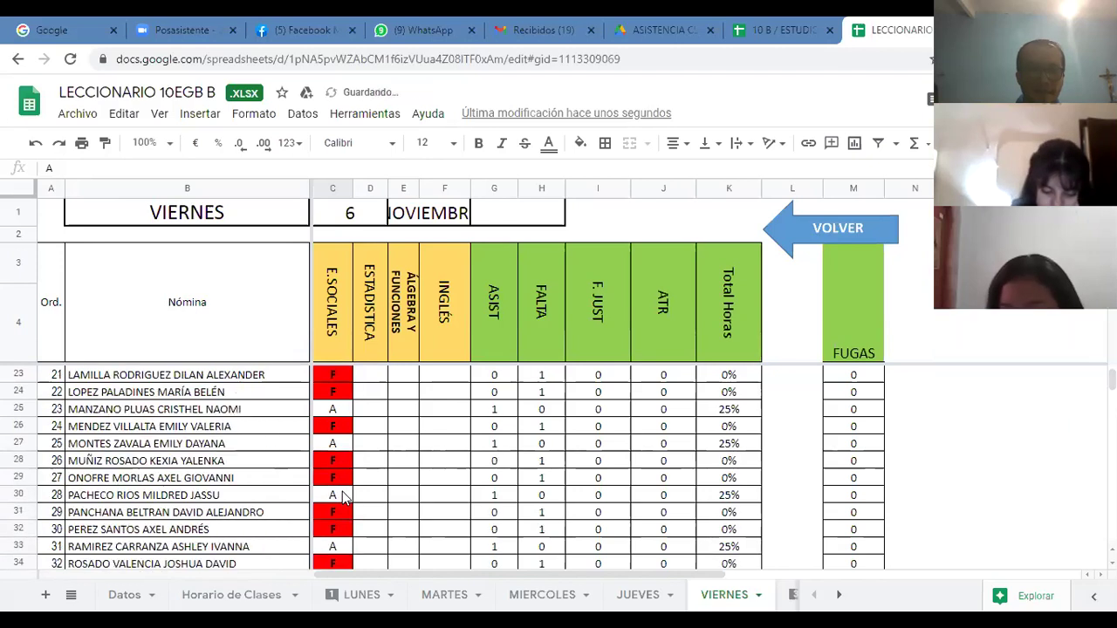
scroll(345, 495, "up", 3)
scroll(340, 498, "down", 5)
scroll(327, 439, "up", 2)
left_click(331, 424)
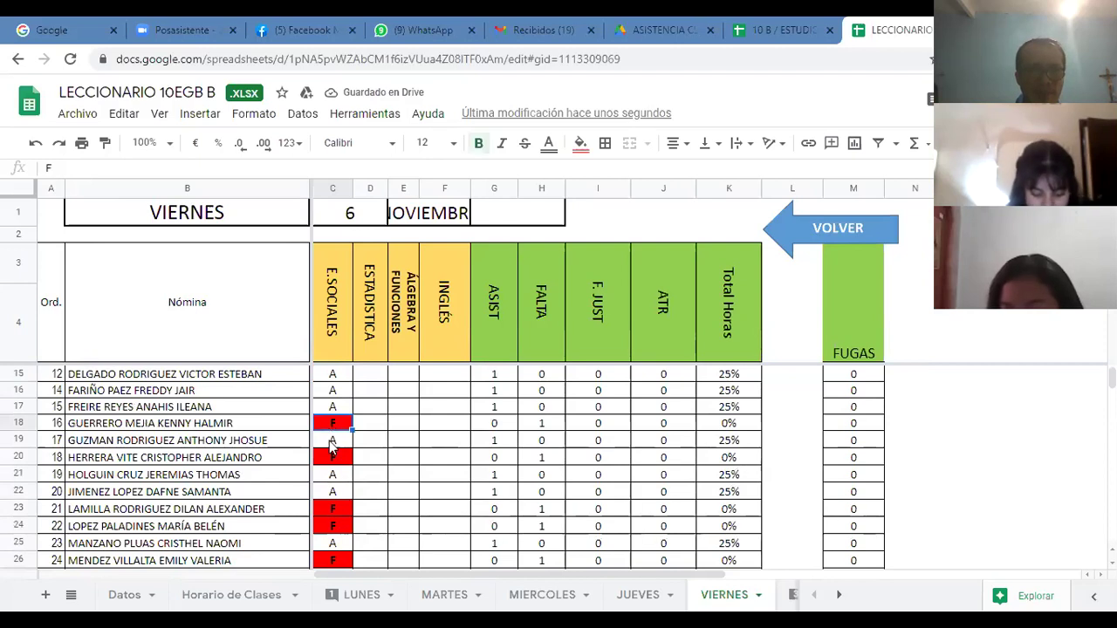
left_click(331, 460)
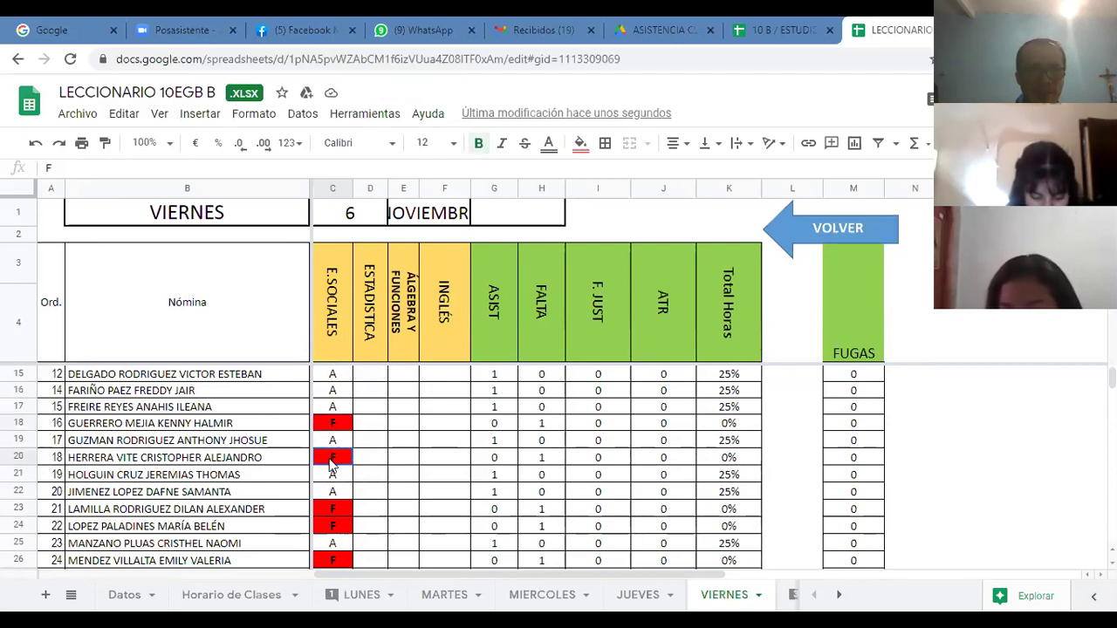
left_click(341, 512)
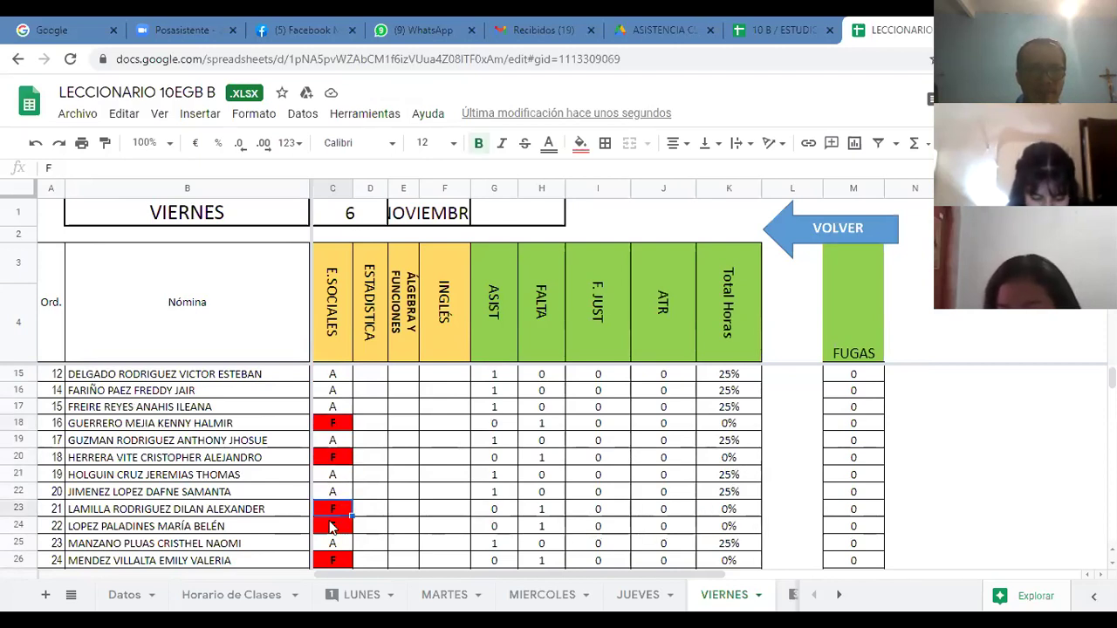
left_click(333, 527)
left_click(339, 563)
scroll(357, 531, "down", 3)
left_click(345, 480)
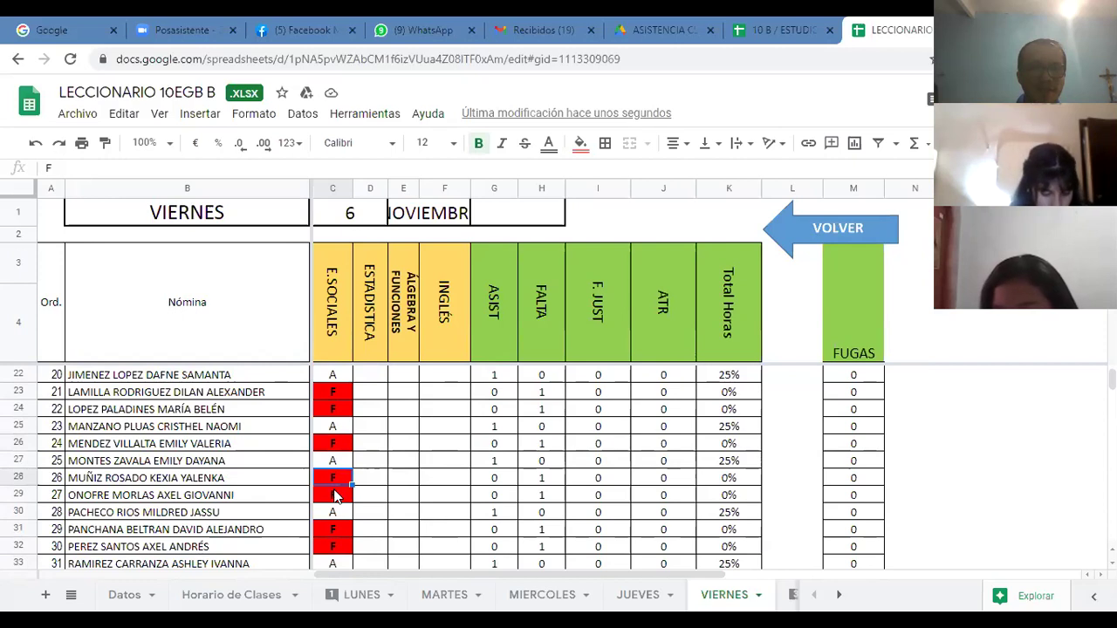
left_click(339, 499)
left_click(335, 532)
left_click(337, 548)
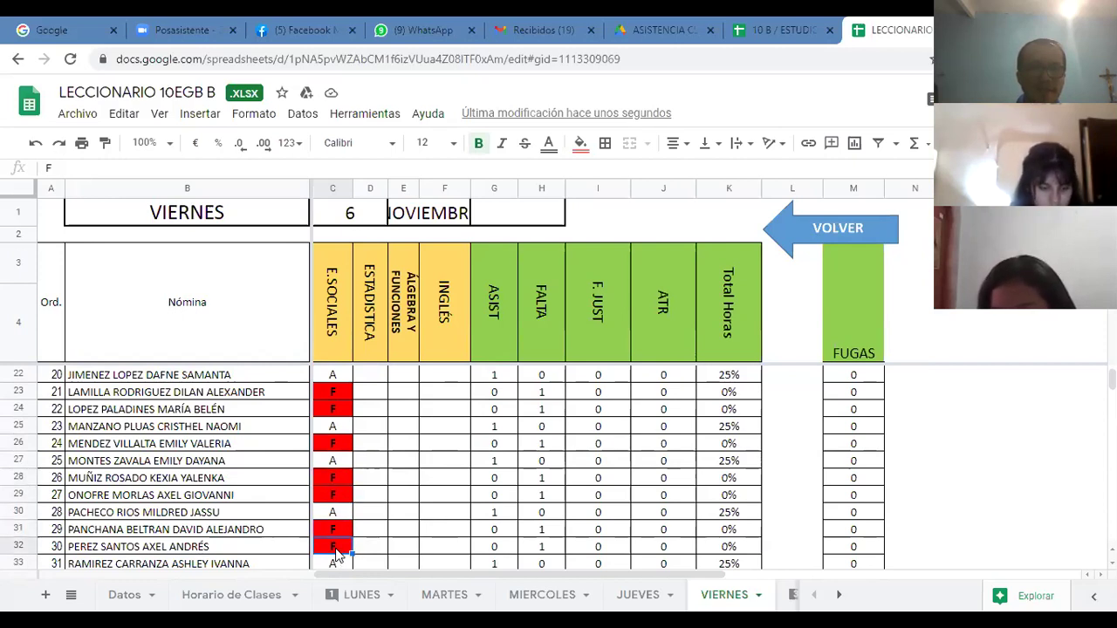
scroll(338, 524, "down", 3)
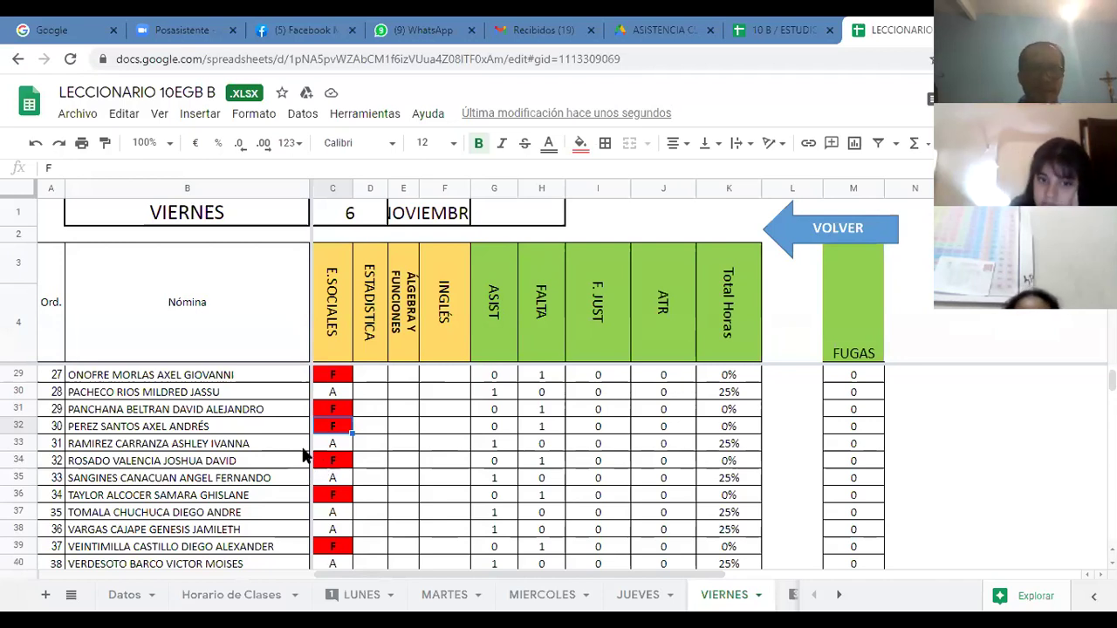
left_click(342, 465)
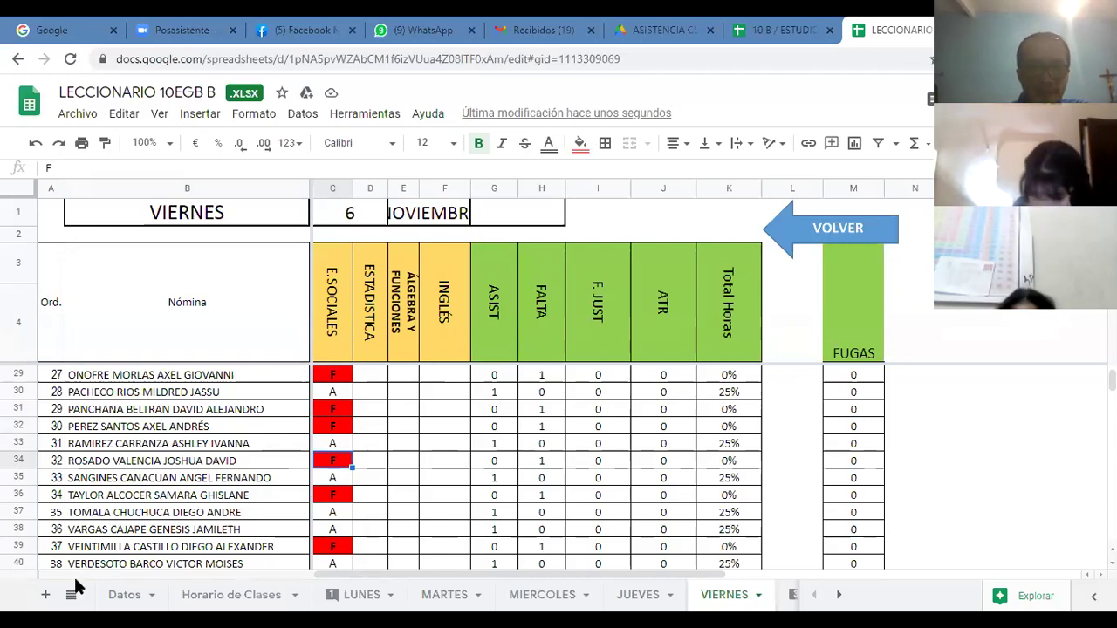
Review the F mark in row 36 under E.SOCIALES and recheck the marks in the rows above it.
left_click(330, 497)
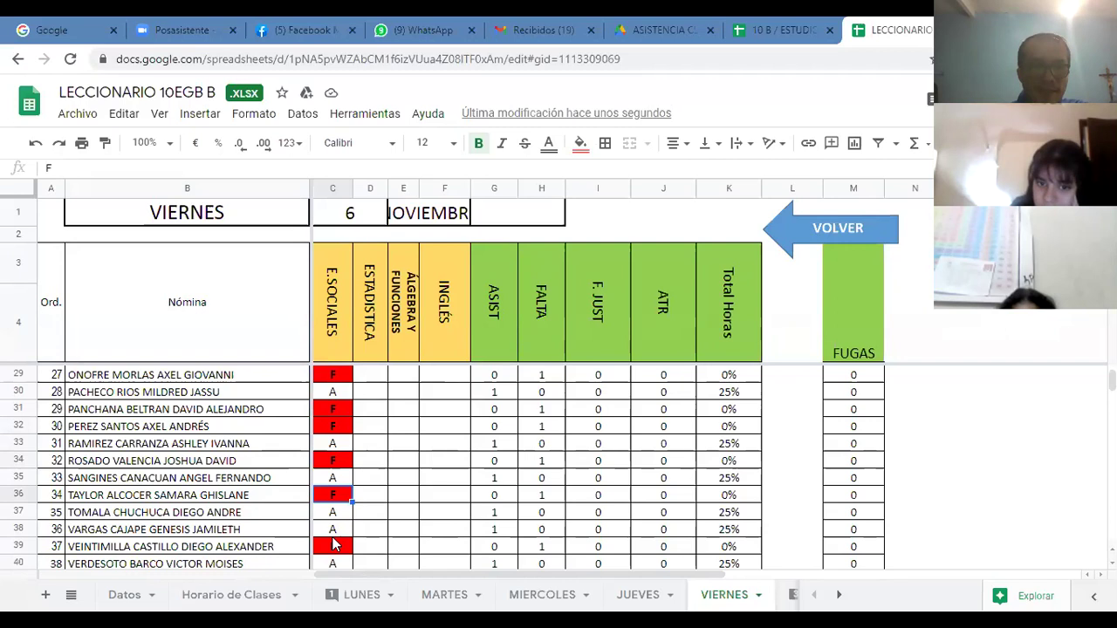
scroll(351, 475, "down", 2)
scroll(354, 479, "up", 7)
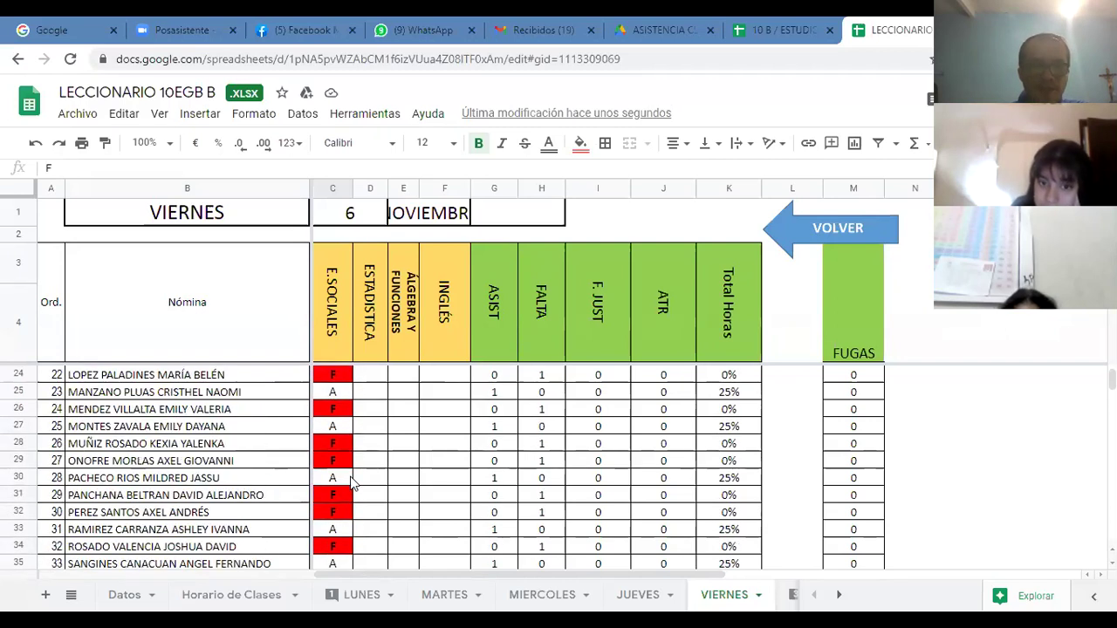
scroll(351, 479, "up", 3)
left_click(349, 456)
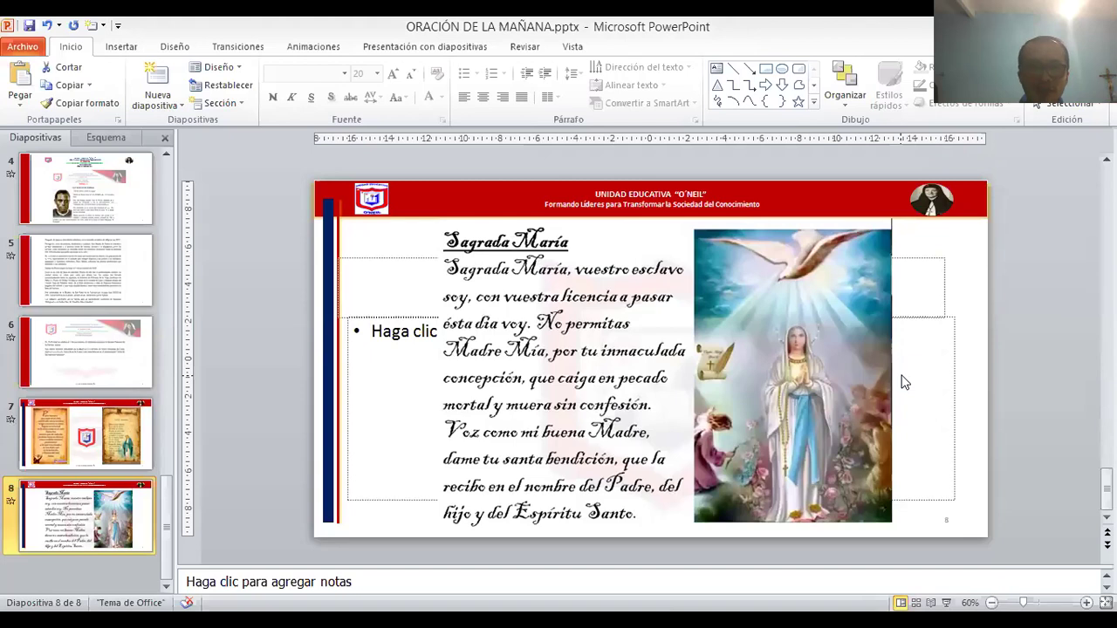
In PowerPoint, return to slide 1 of ORACIÓN DE LA MAÑANA.pptx and start the slide show from it.
left_click(78, 261)
scroll(83, 349, "up", 5)
left_click(87, 209)
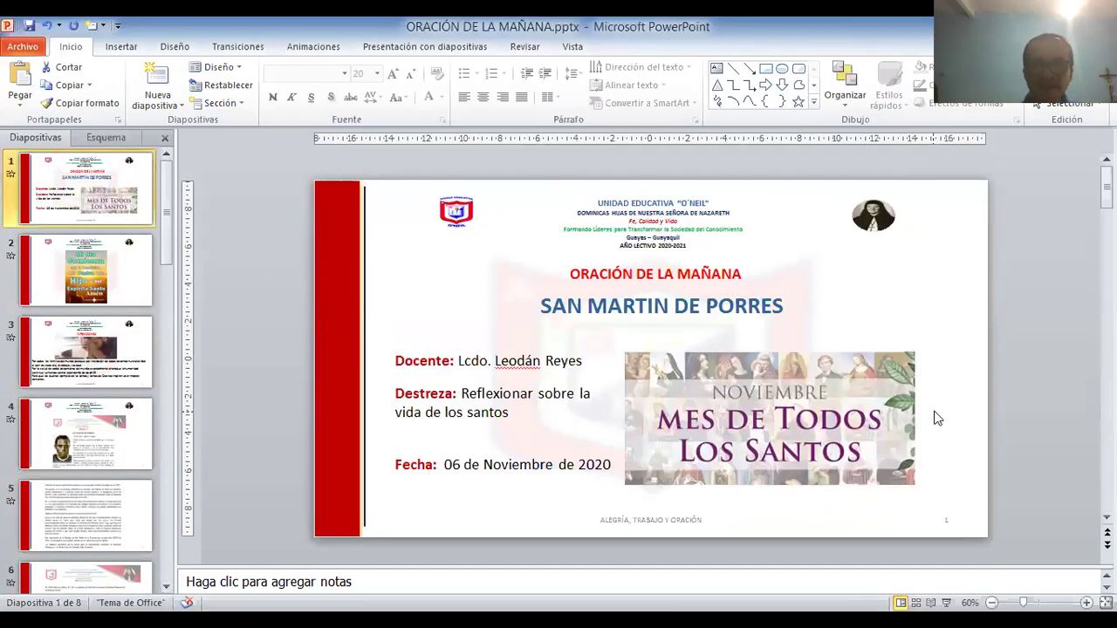
left_click(952, 449)
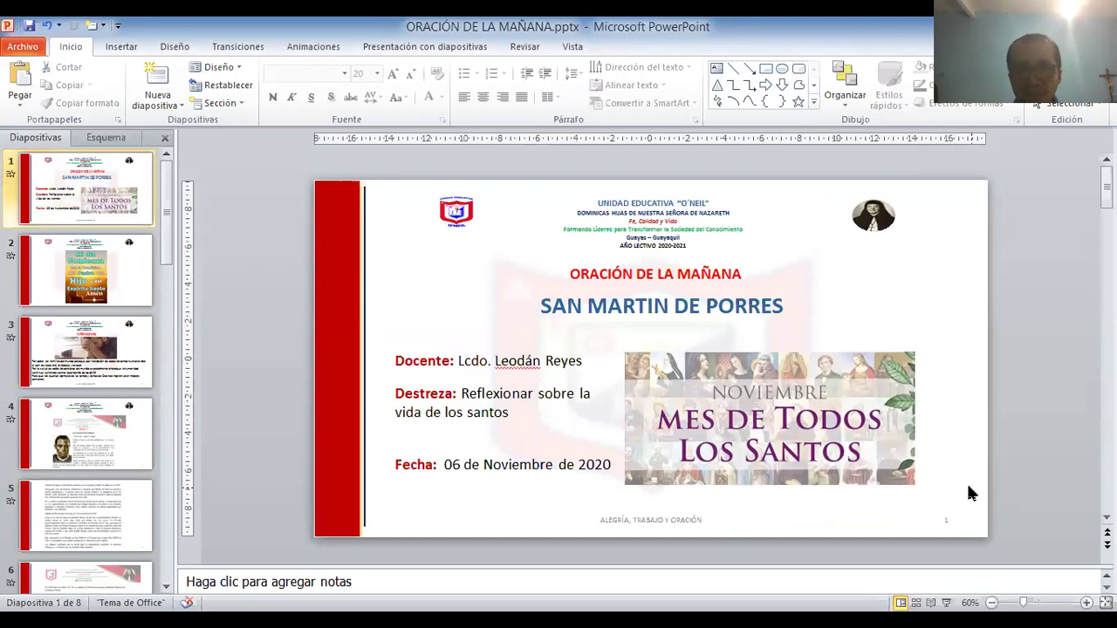
left_click(946, 602)
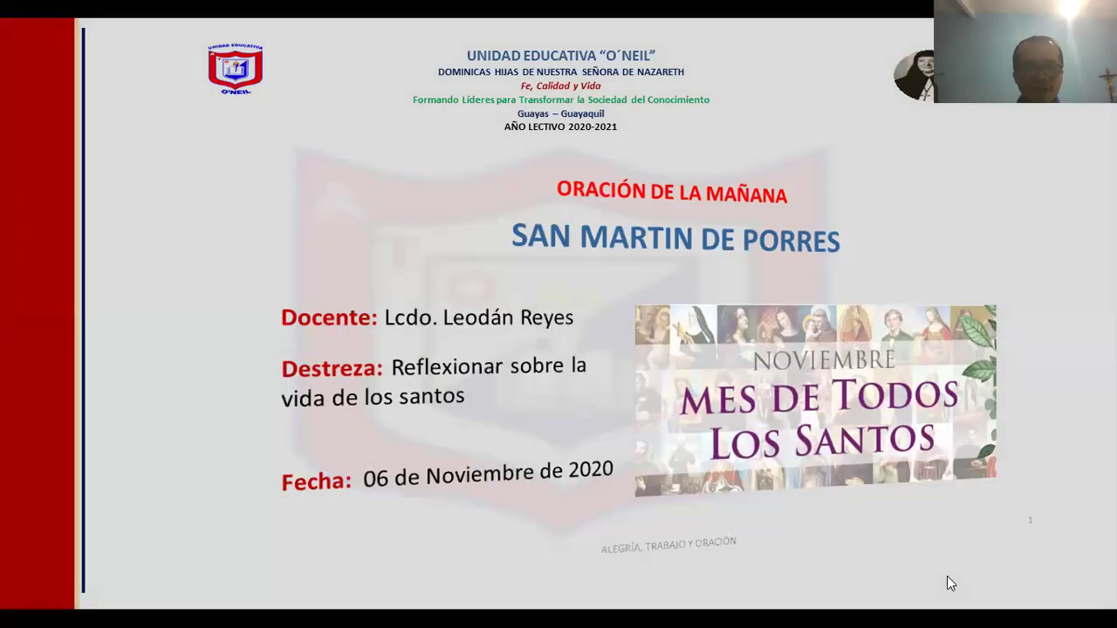